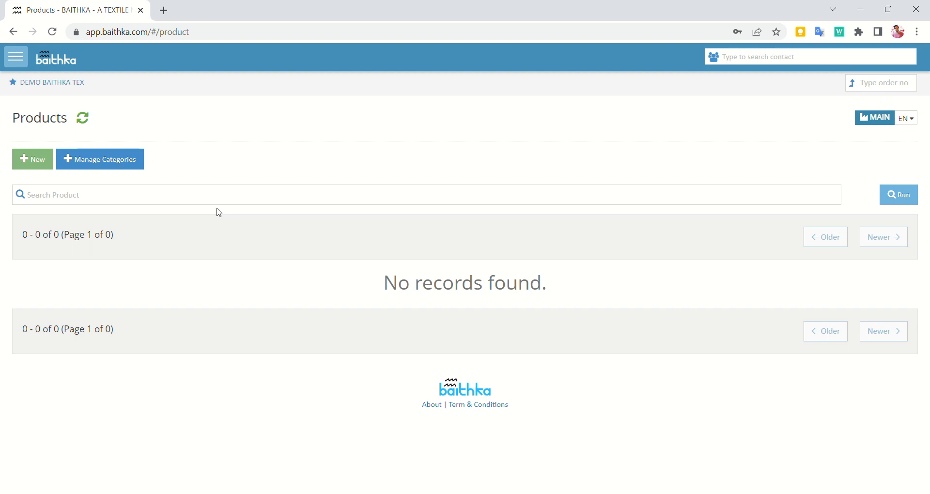
Start a new product named DULL and assign it to the DHAGA category.
left_click(45, 163)
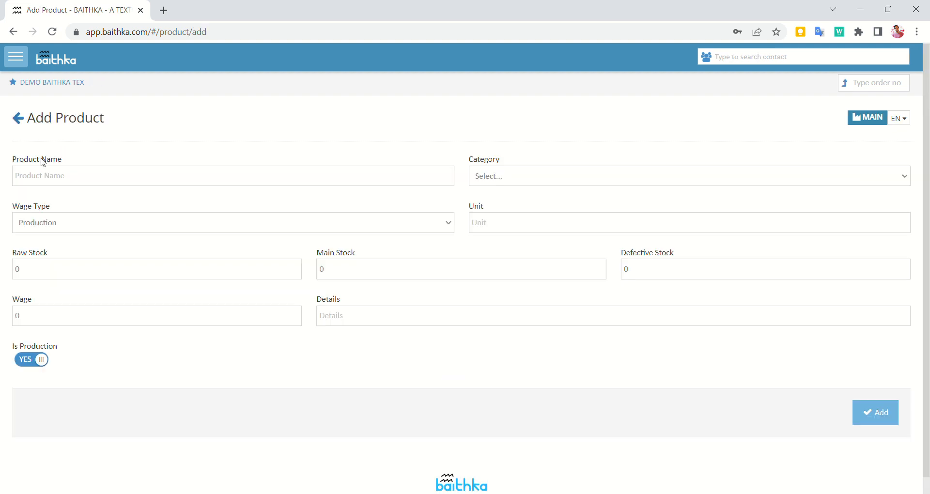
left_click(58, 176)
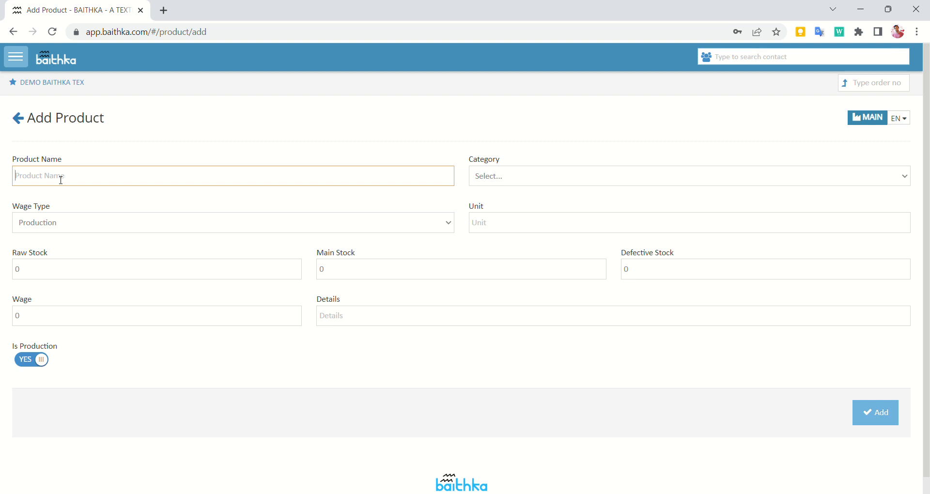
type("dull")
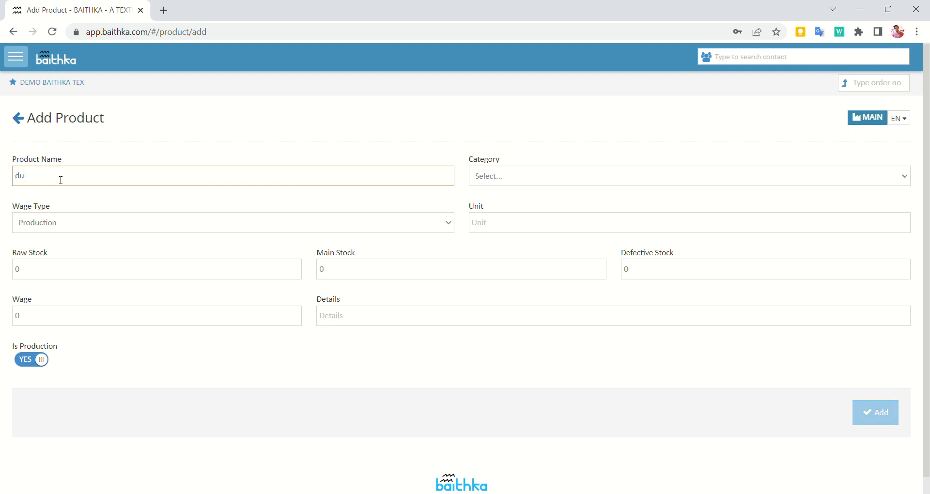
key("BackSpace")
key("BackSpace")
key("BackSpace")
key("BackSpace")
type("DULL")
key("Tab")
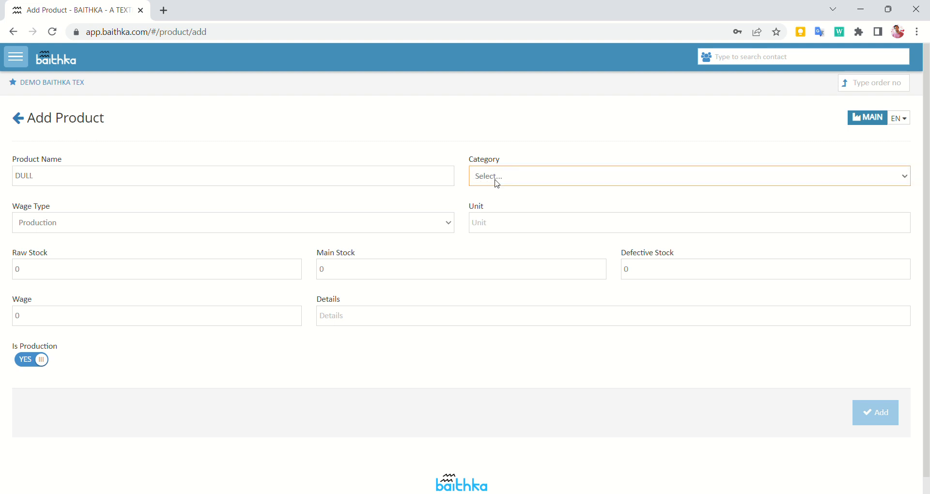
left_click(501, 203)
Complete DULL with wage type Production, unit KG and Is Production set to No, and add the product.
left_click(176, 228)
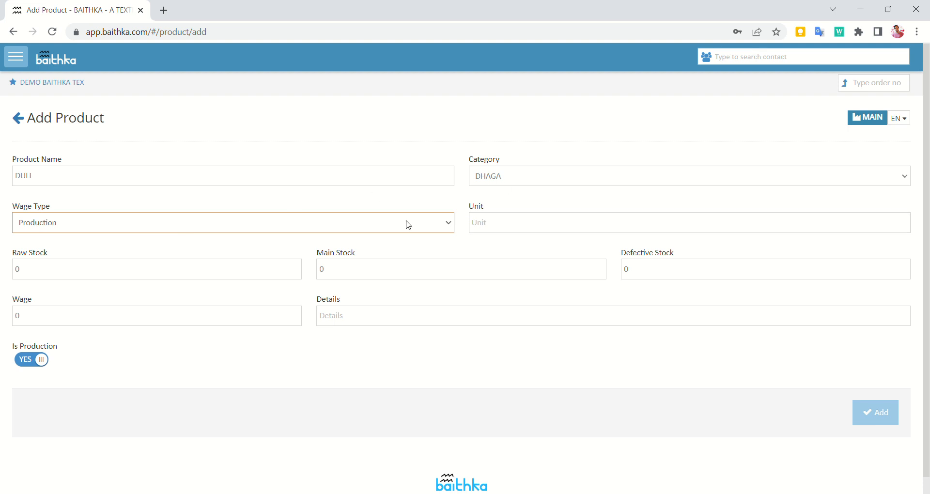
left_click(181, 234)
left_click(139, 251)
left_click(515, 224)
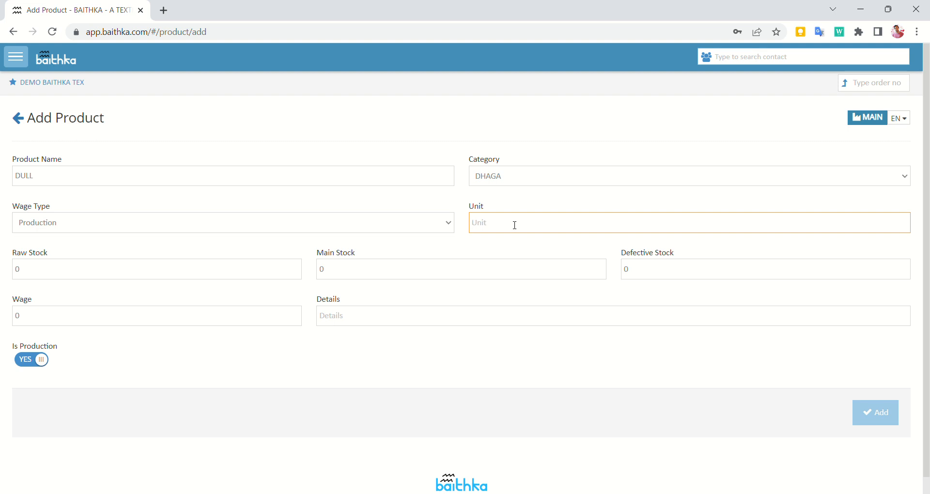
left_click(545, 253)
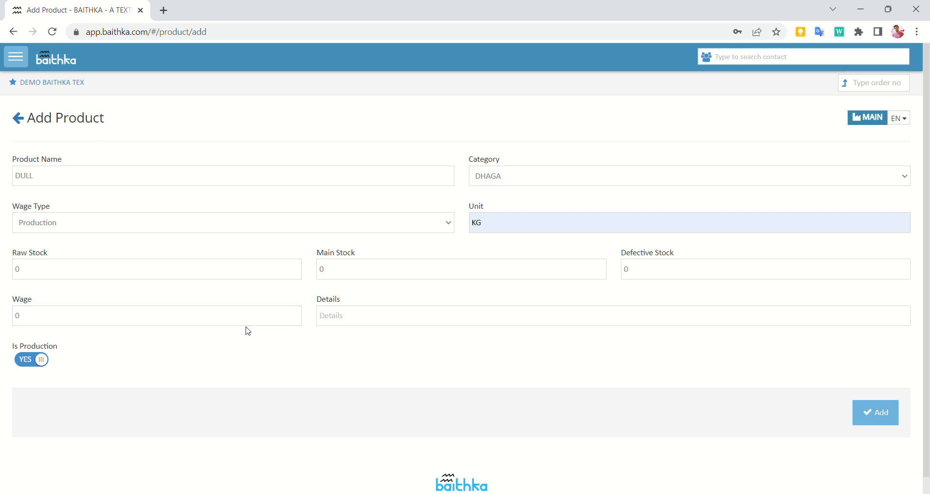
left_click(35, 363)
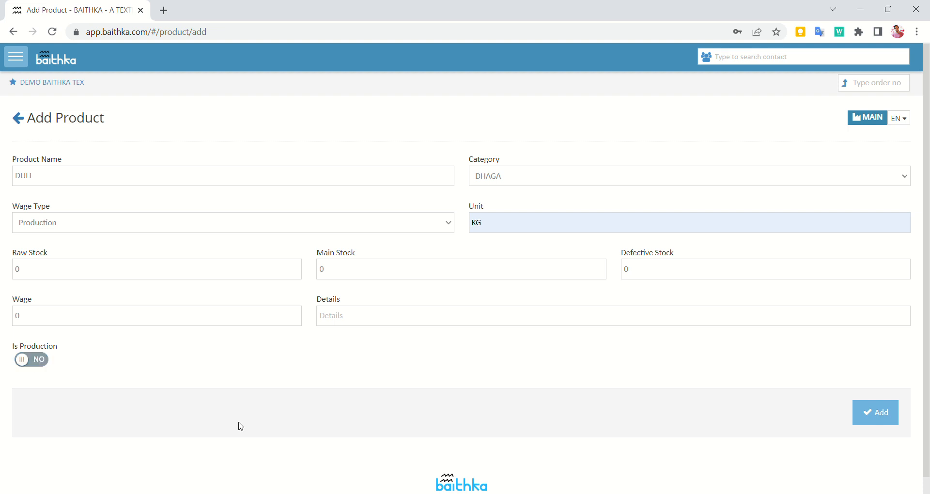
left_click(873, 419)
left_click(891, 418)
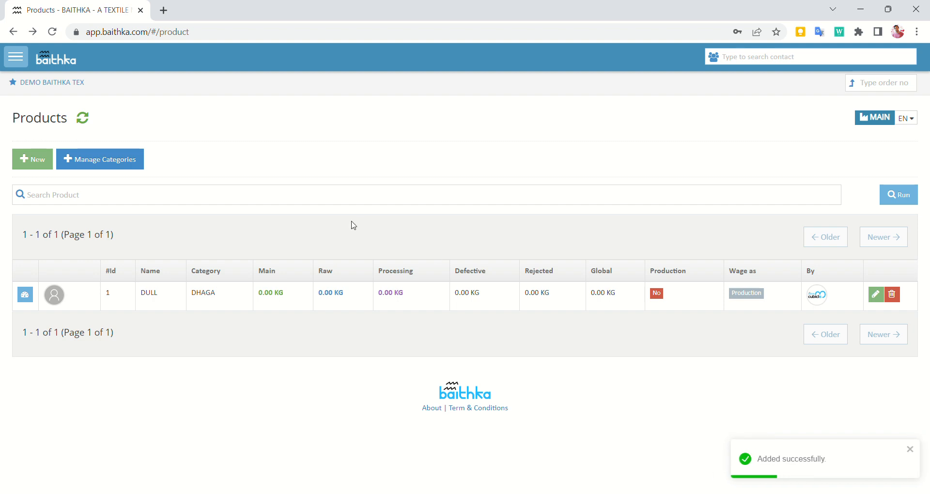
Start another new product named KARISHMA and assign it to the DHAGA category.
left_click(51, 170)
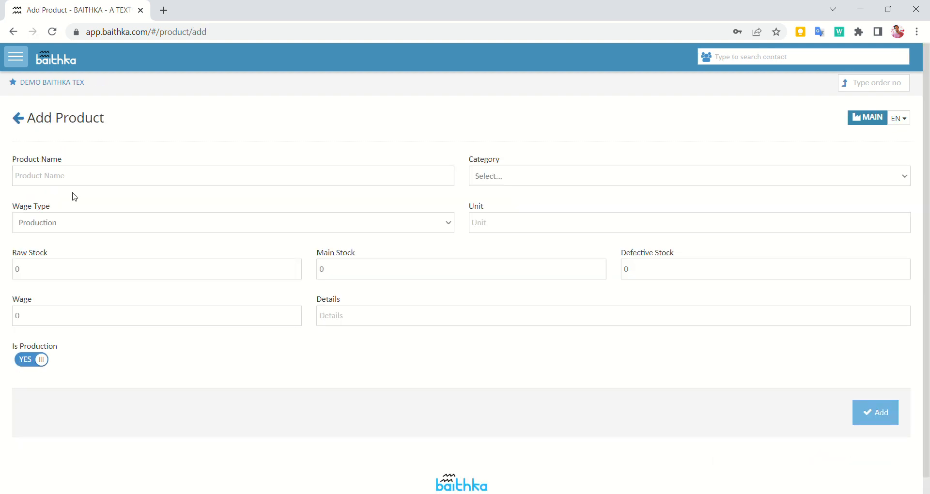
left_click(100, 207)
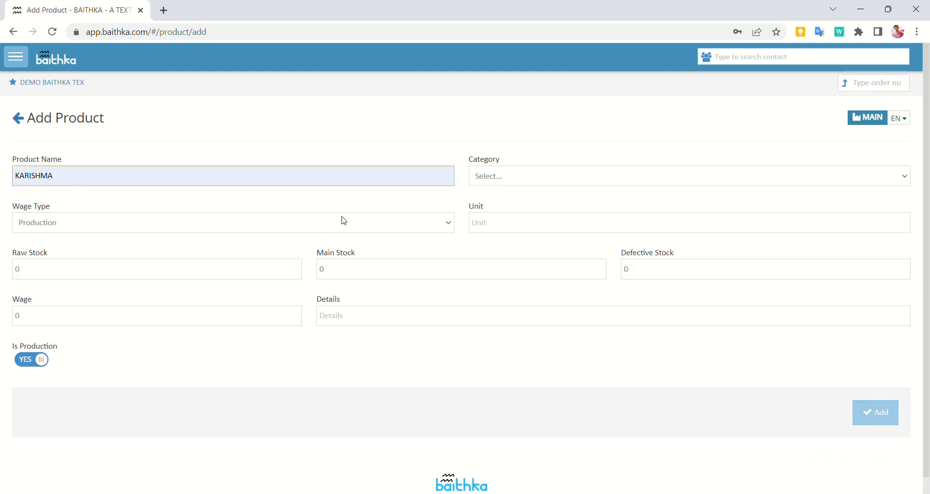
left_click(511, 183)
left_click(506, 202)
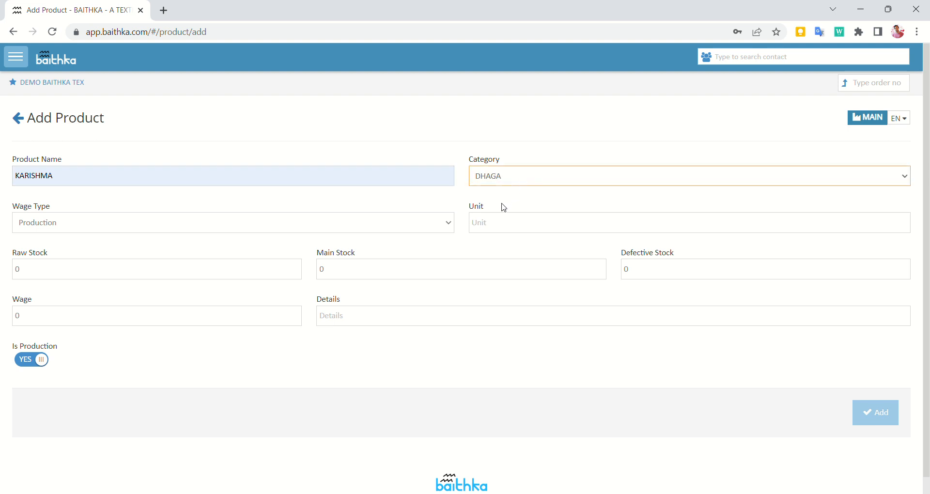
Complete KARISHMA with unit KG and Is Production set to No, and add the product.
left_click(566, 224)
left_click(556, 257)
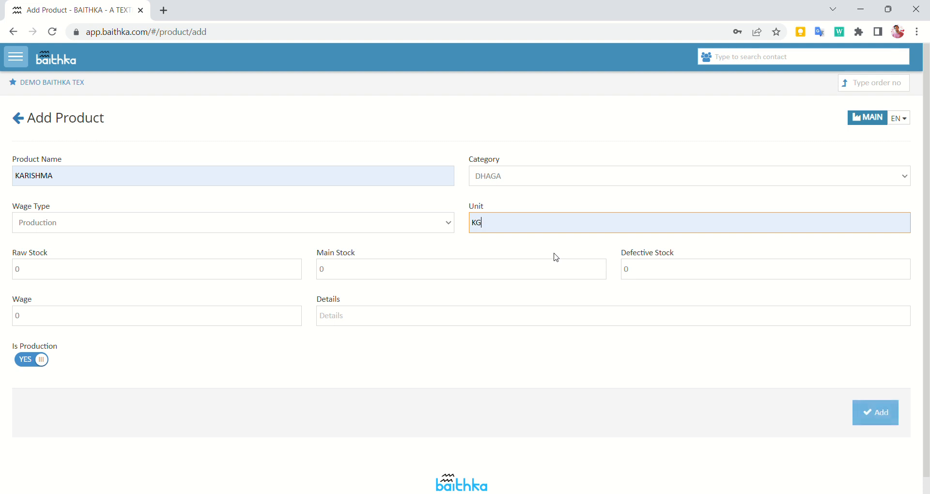
left_click(42, 363)
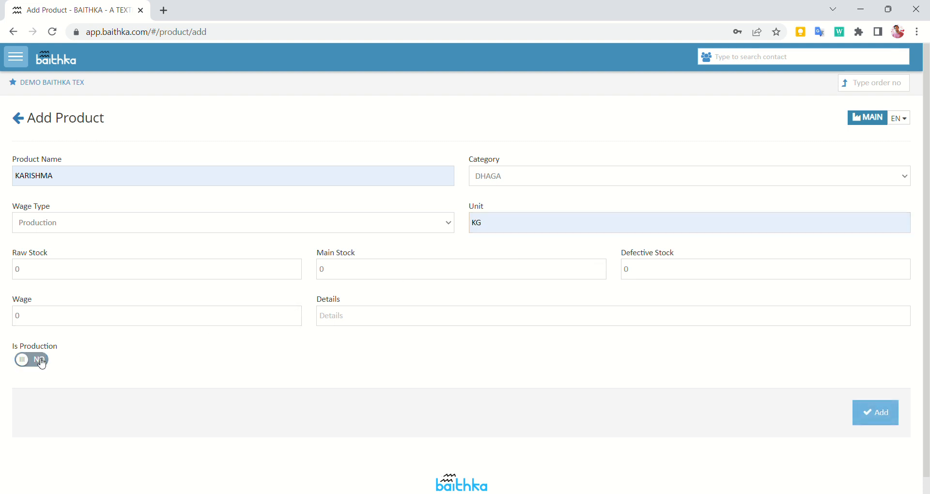
left_click(876, 412)
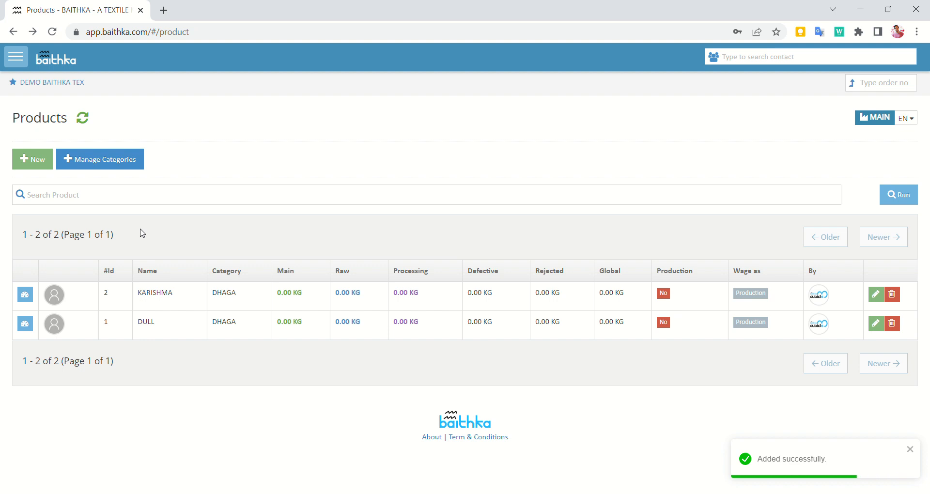
Start another new product named ZARI and assign it to the DHAGA category.
left_click(36, 163)
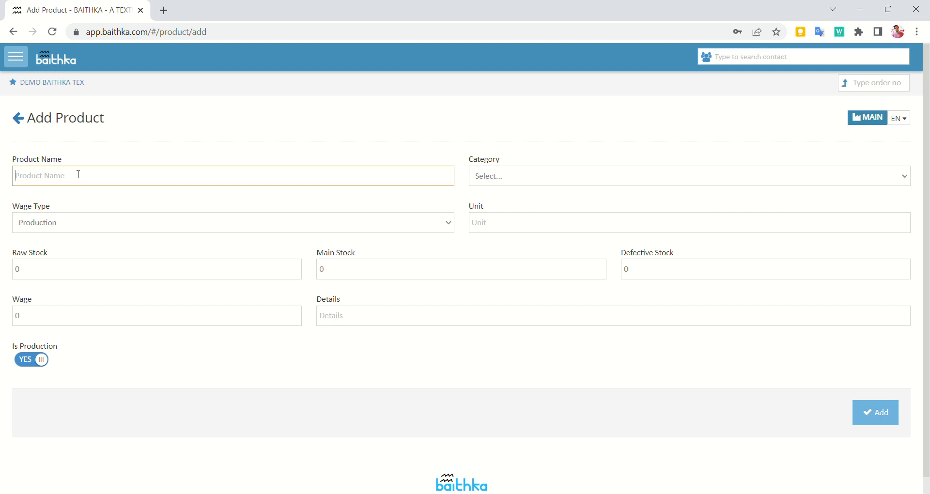
type("ZARI")
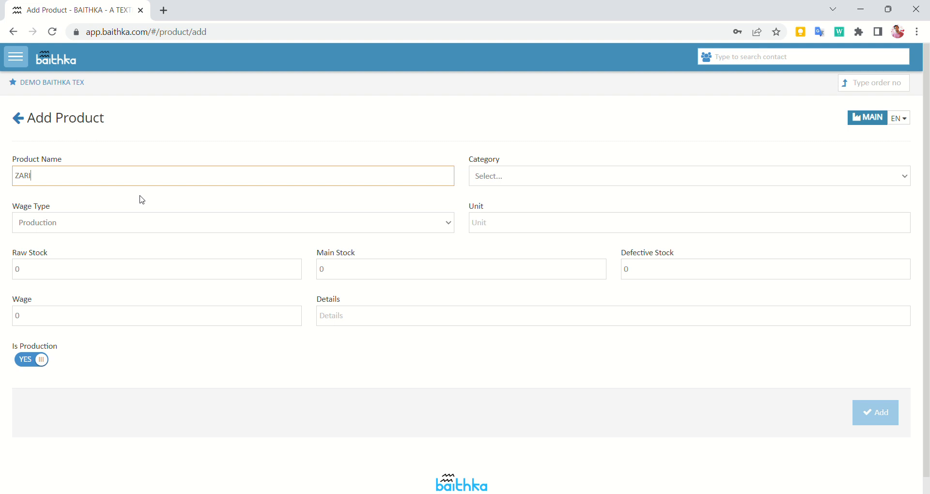
left_click(612, 185)
left_click(570, 200)
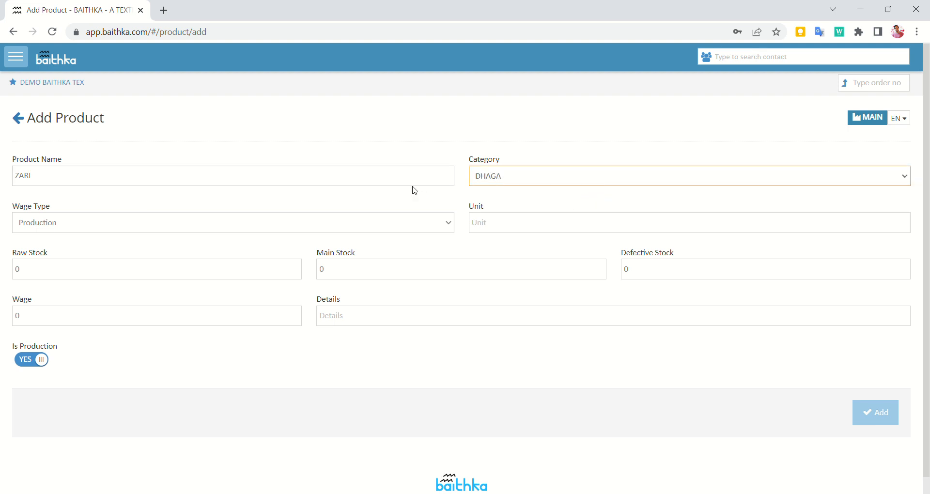
Complete ZARI with unit KG and Is Production set to No, and add the product.
left_click(512, 222)
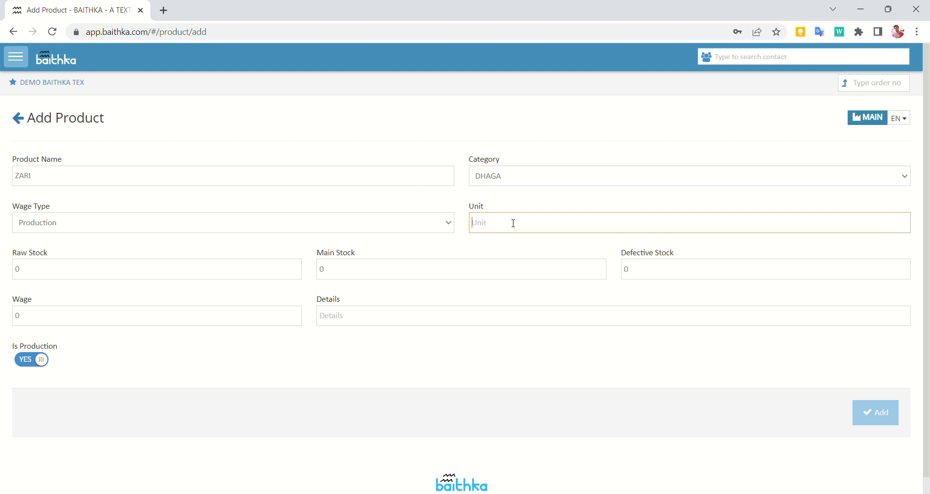
left_click(535, 250)
left_click(468, 248)
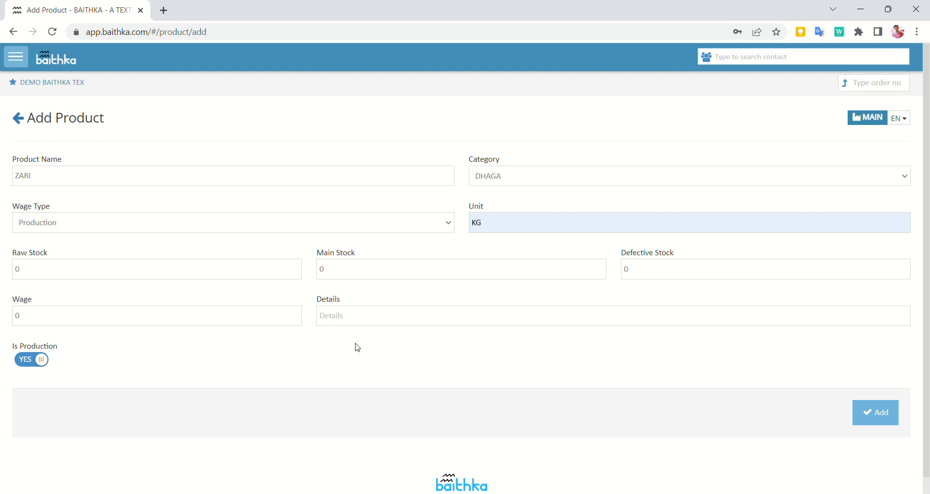
left_click(38, 359)
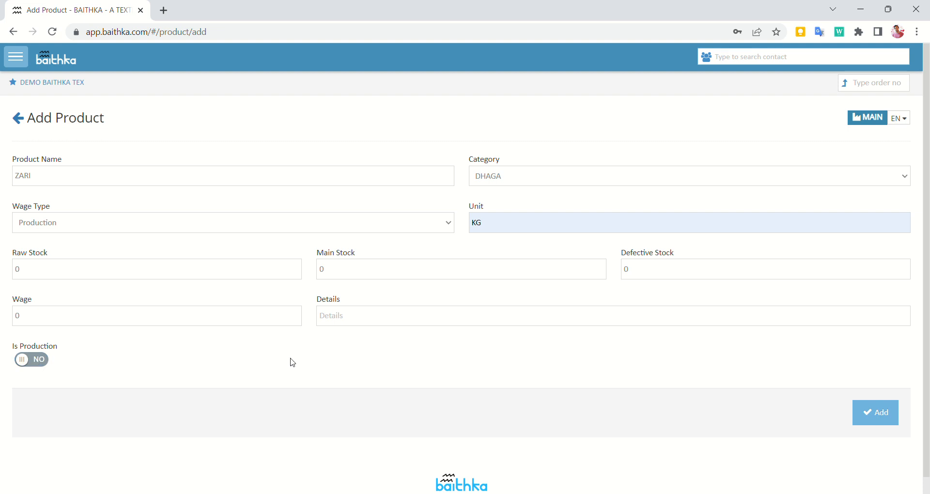
left_click(893, 416)
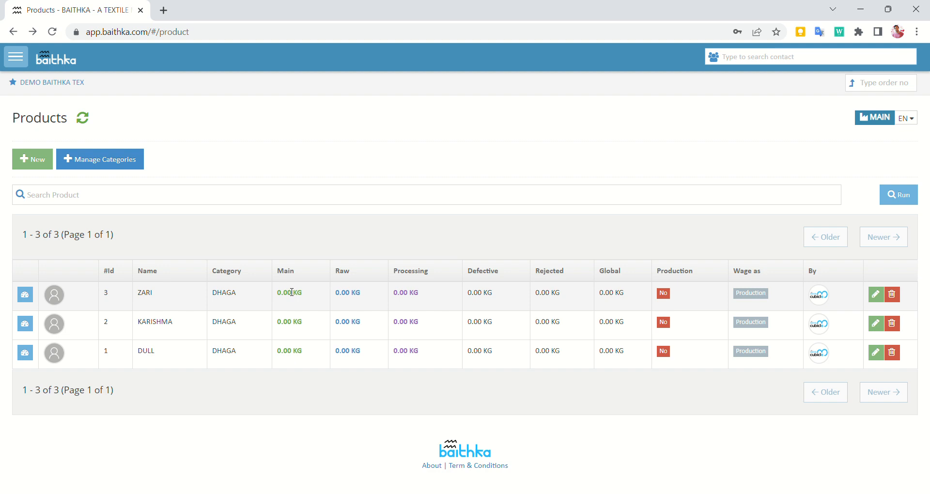
Start another new product named TANI DULL and assign it to the TANI & CHUKKA category.
left_click(40, 166)
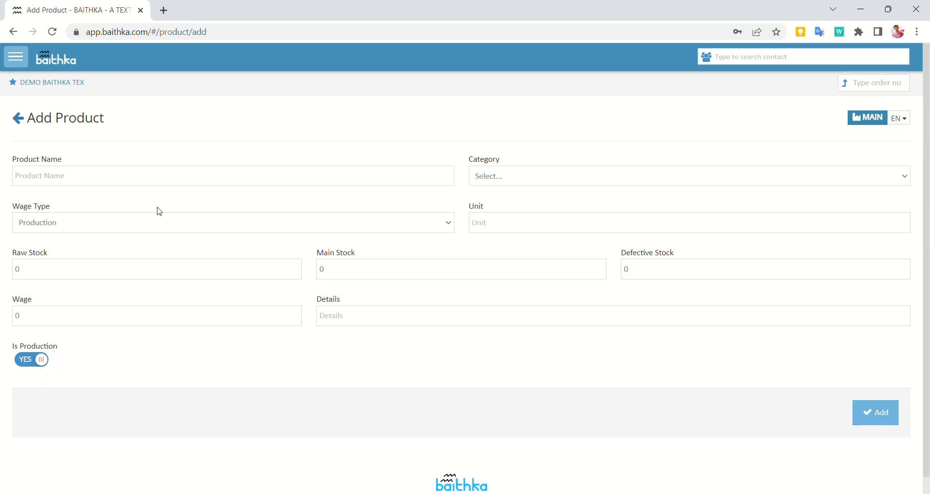
left_click(150, 184)
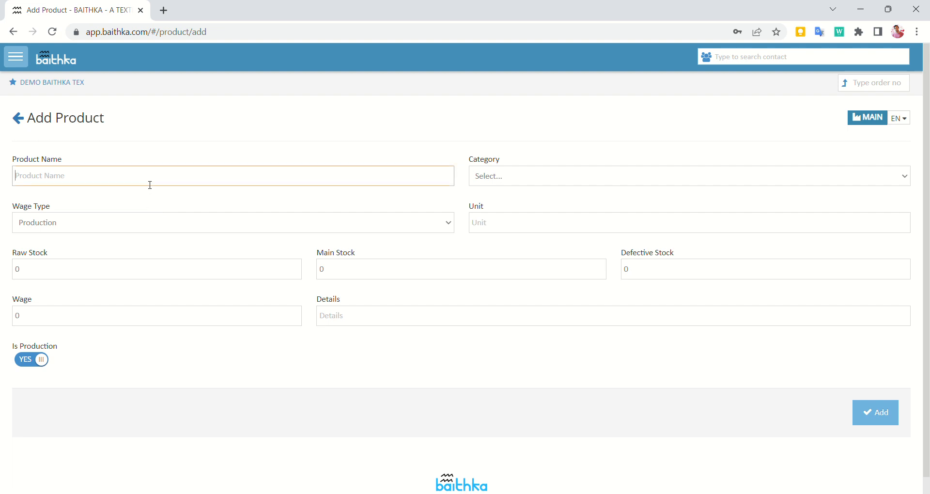
left_click(109, 262)
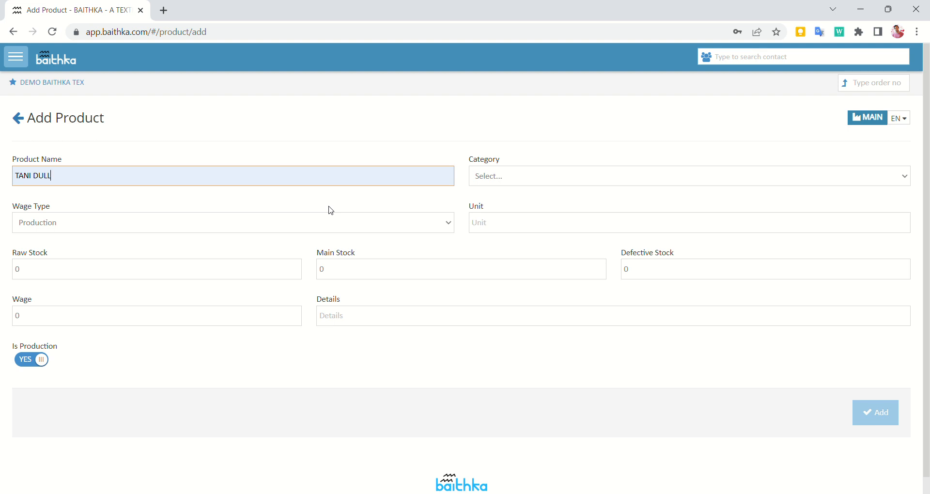
left_click(491, 184)
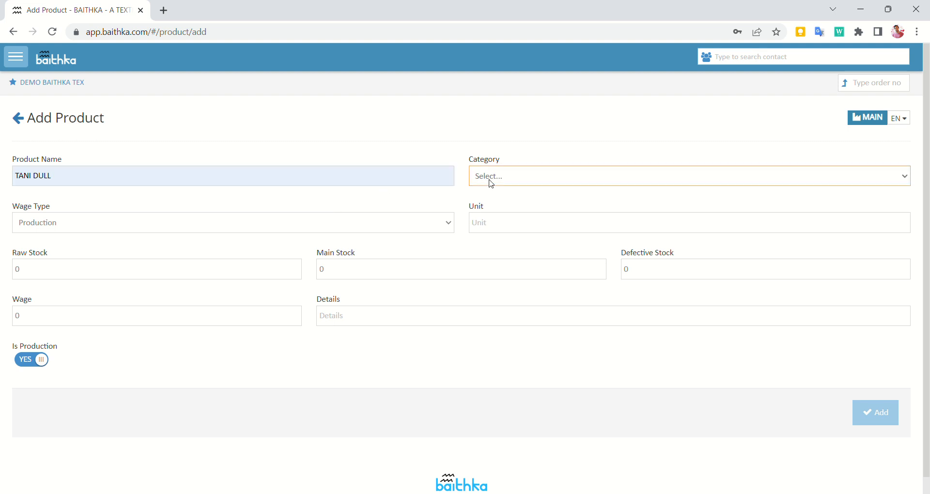
left_click(495, 239)
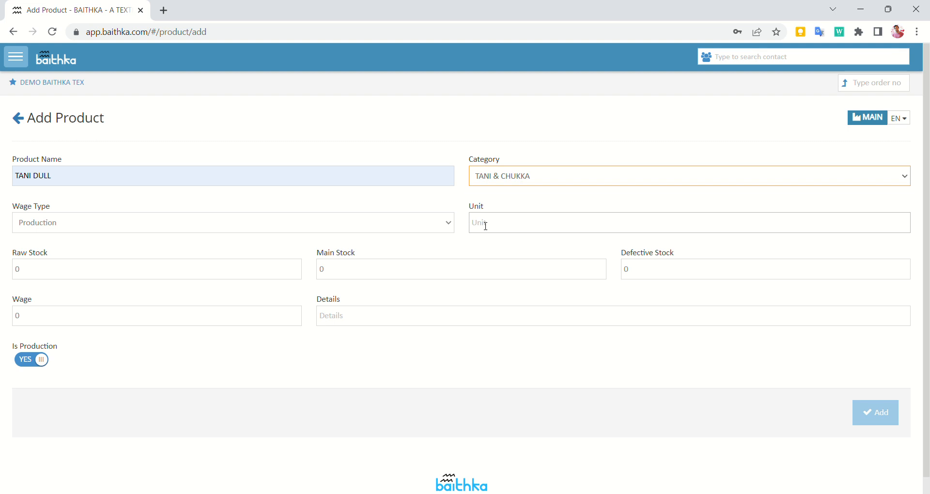
Complete TANI DULL with unit PCS and Is Production set to No, and add the product.
left_click(515, 223)
type("PCS")
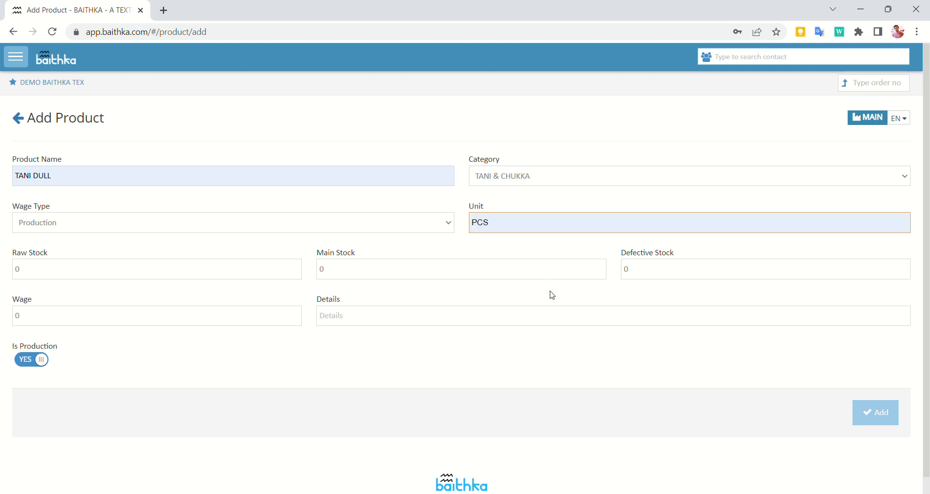
left_click(466, 239)
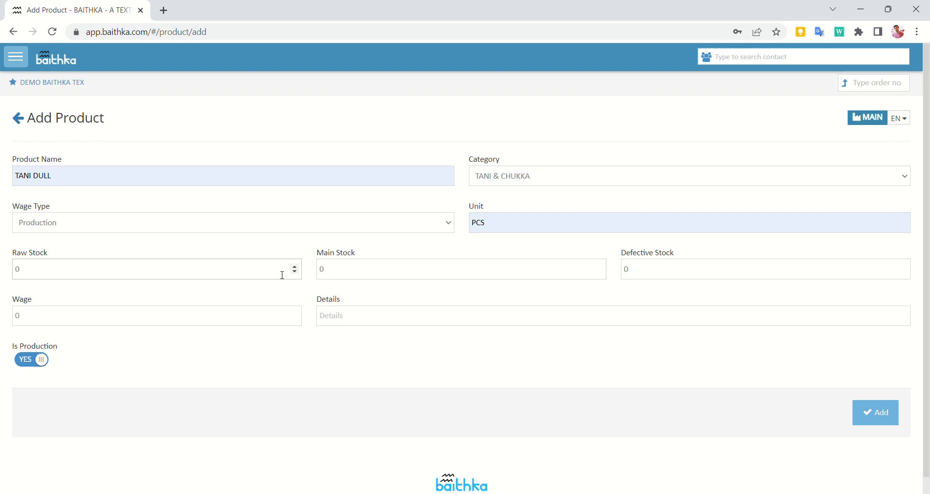
left_click(35, 367)
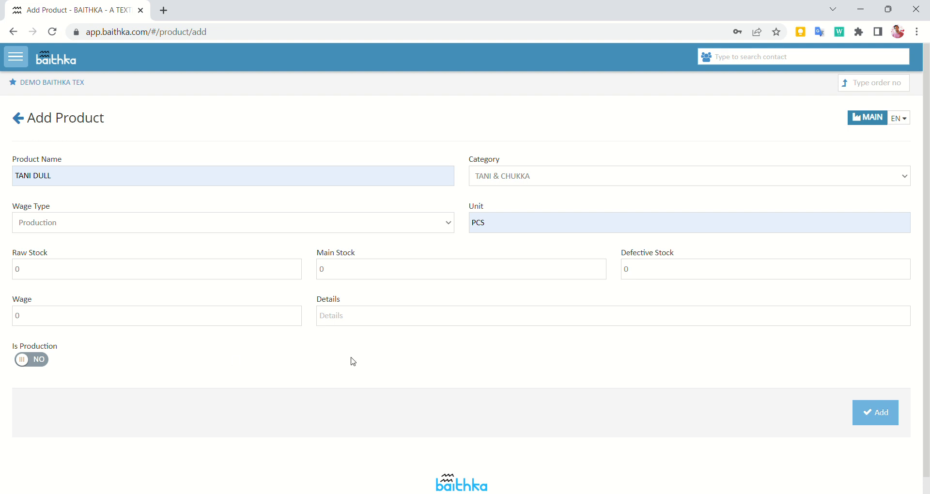
left_click(868, 410)
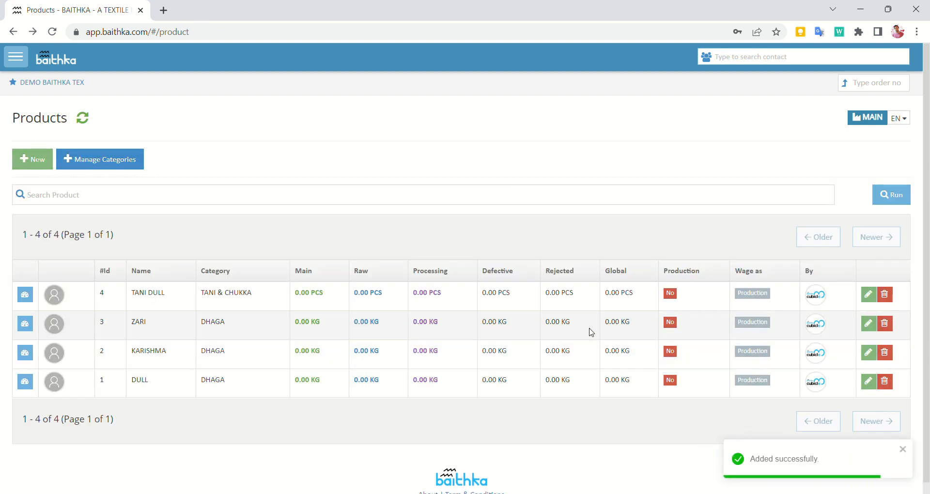
Start another new product named ZARI CHUKKA and assign it to the TANI & CHUKKA category.
left_click(47, 170)
left_click(58, 180)
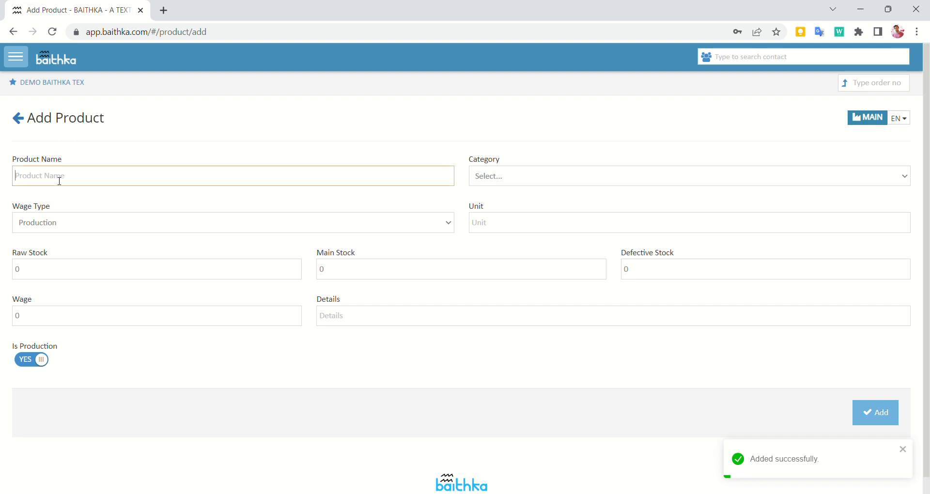
left_click(118, 293)
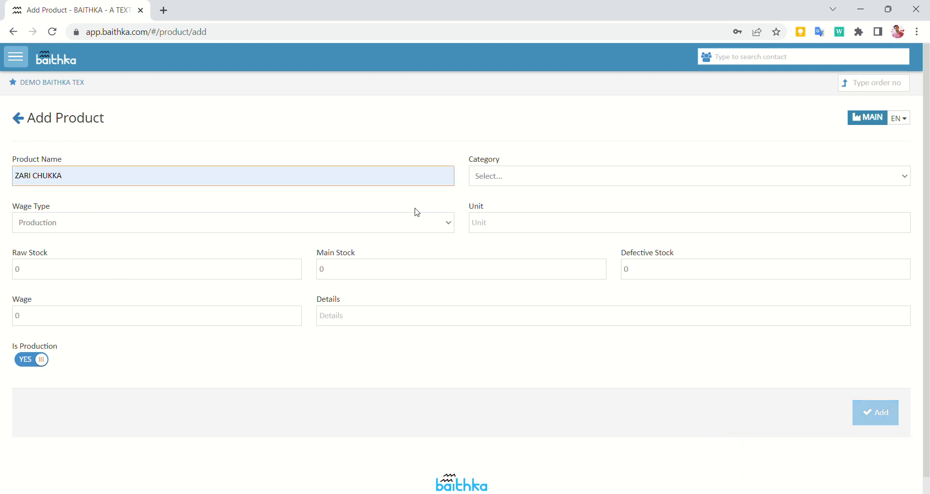
left_click(504, 183)
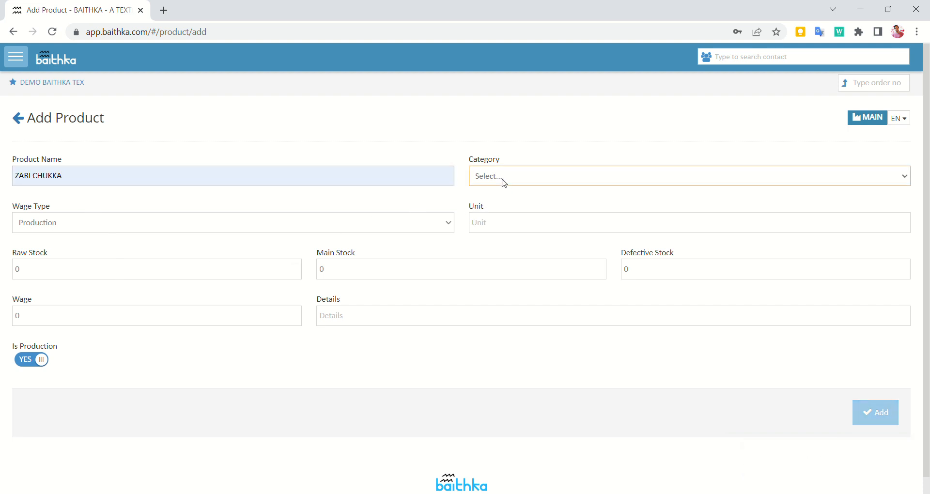
left_click(502, 238)
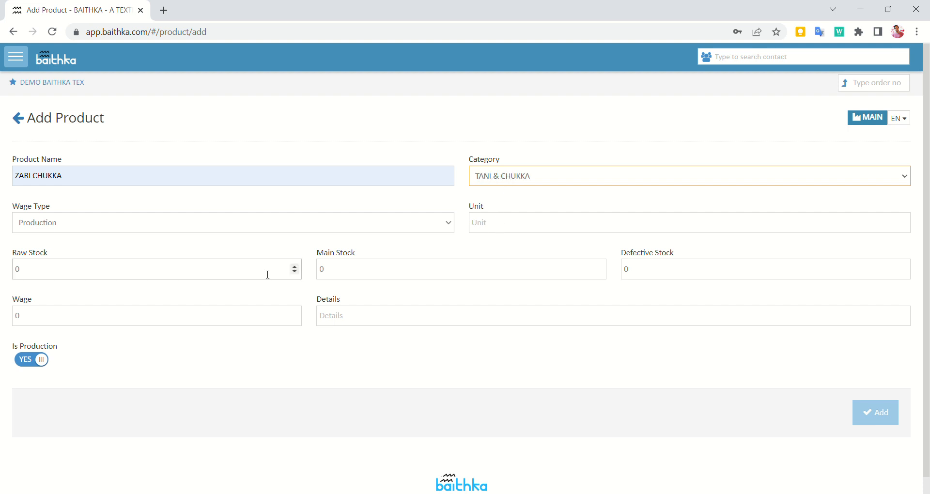
Complete ZARI CHUKKA with unit PCS and Is Production set to No, and add the product.
left_click(510, 220)
left_click(536, 250)
type("PCS")
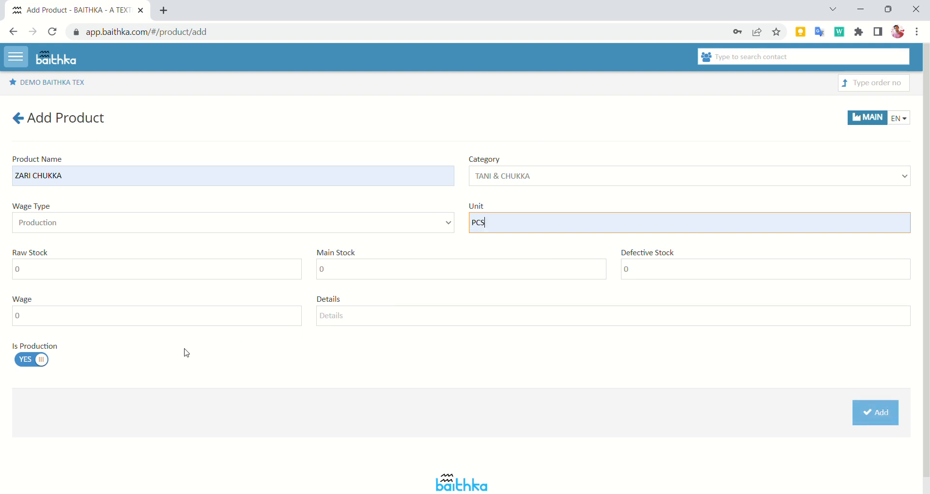
left_click(30, 360)
left_click(884, 413)
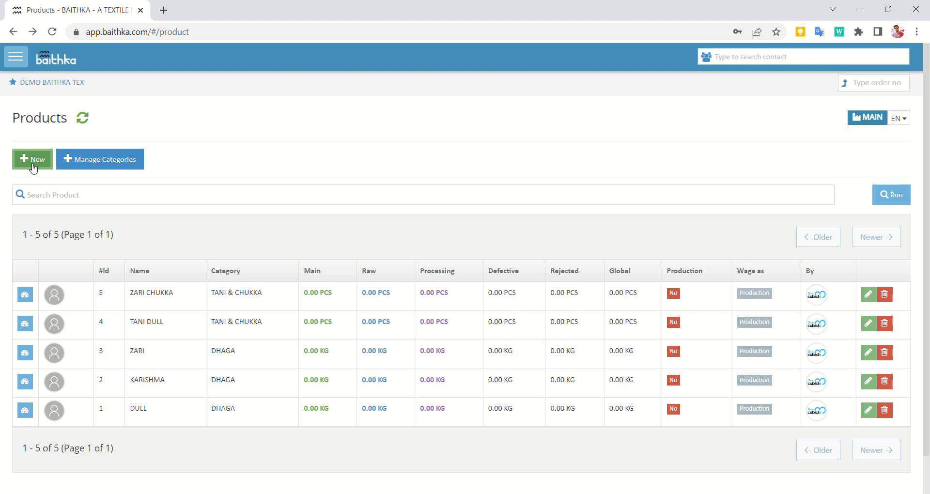
Start another new product named KARISHMA BOOTI ALLOVER and assign it to the KARISHMA SAREE category.
left_click(32, 168)
left_click(62, 179)
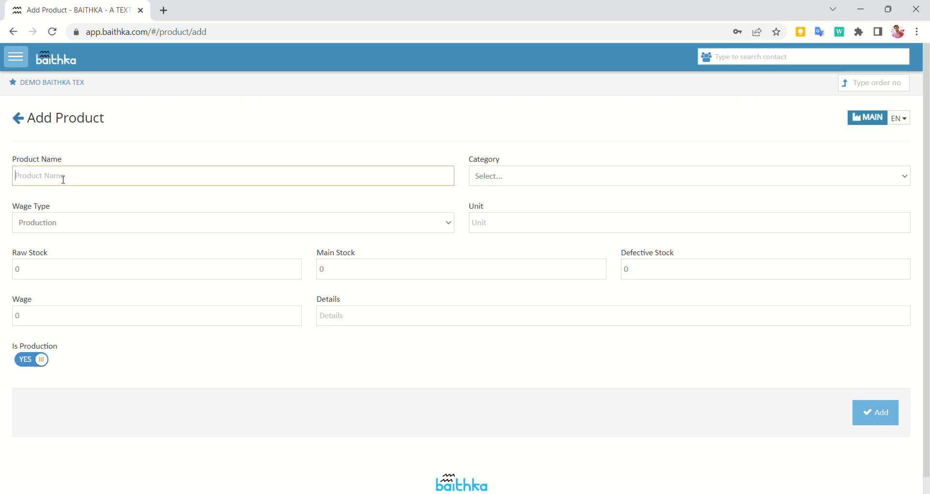
type("KARISHMA ALLOVER")
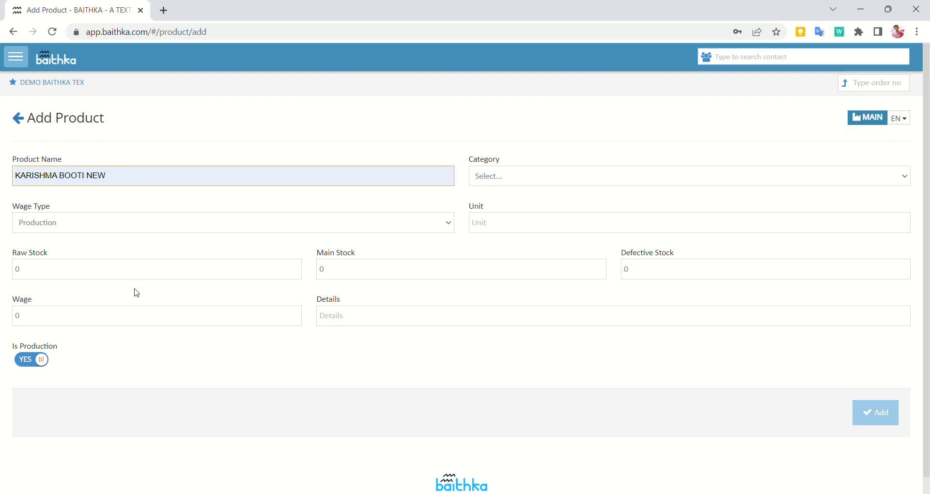
left_click(127, 259)
type("BOOTI")
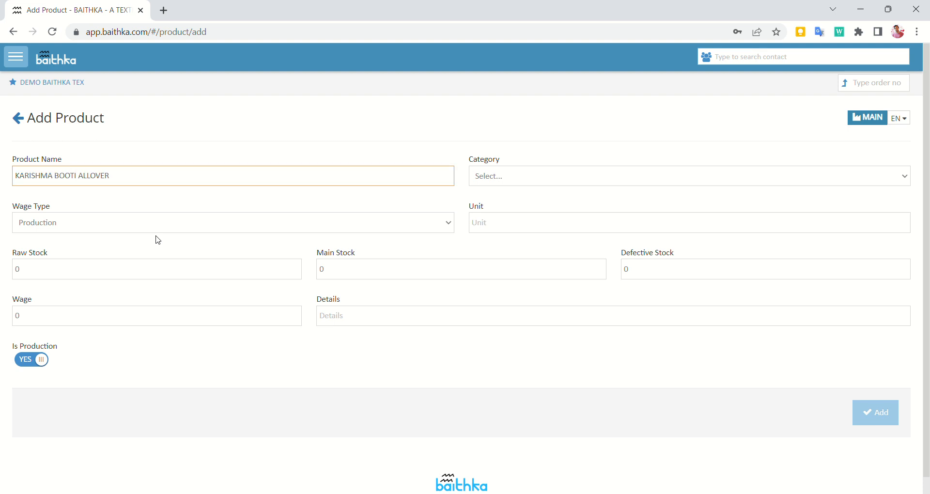
left_click(520, 173)
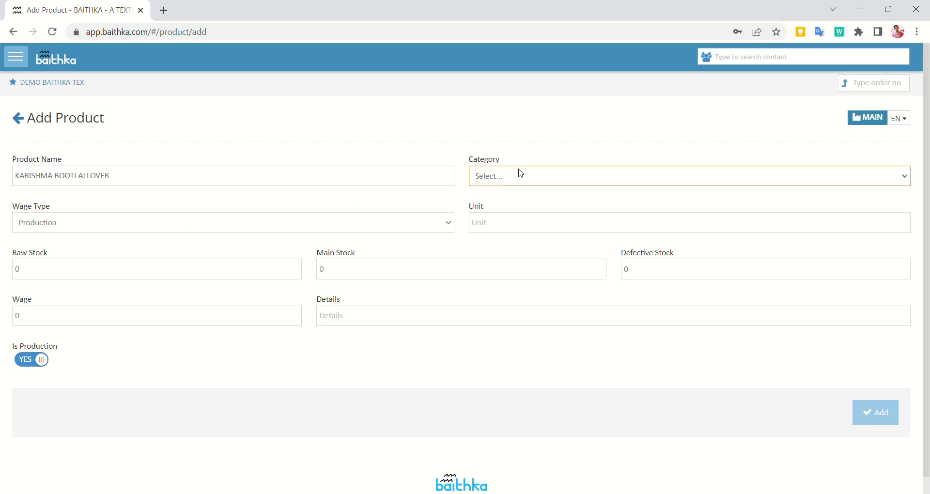
left_click(513, 216)
Set the unit of KARISHMA BOOTI ALLOVER to PCS and add the product, leaving Is Production at Yes.
left_click(491, 225)
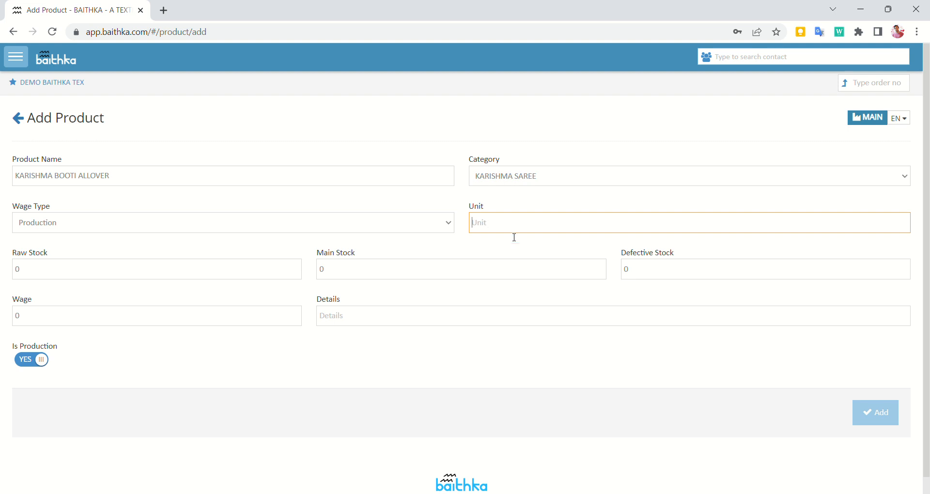
left_click(524, 245)
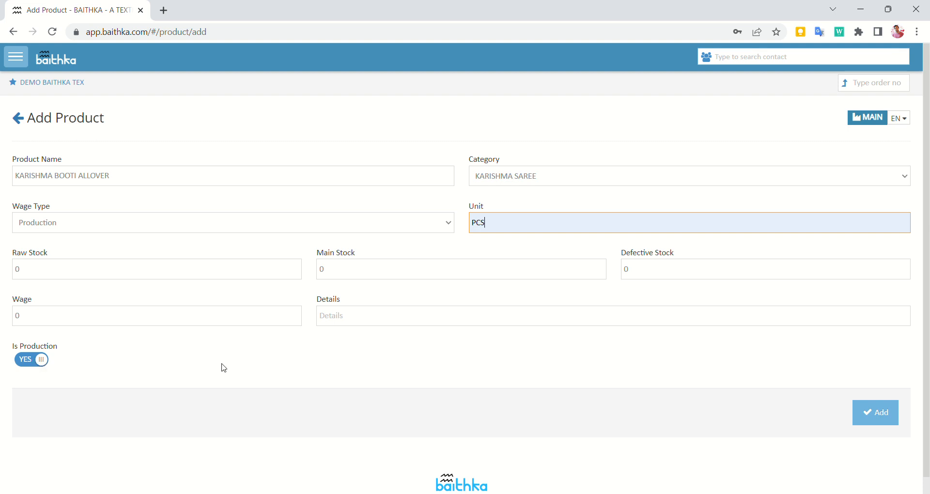
left_click(865, 413)
Start a new consumption entry for the TANI DULL product and choose DULL as the consumed product.
scroll(186, 383, "down", 2)
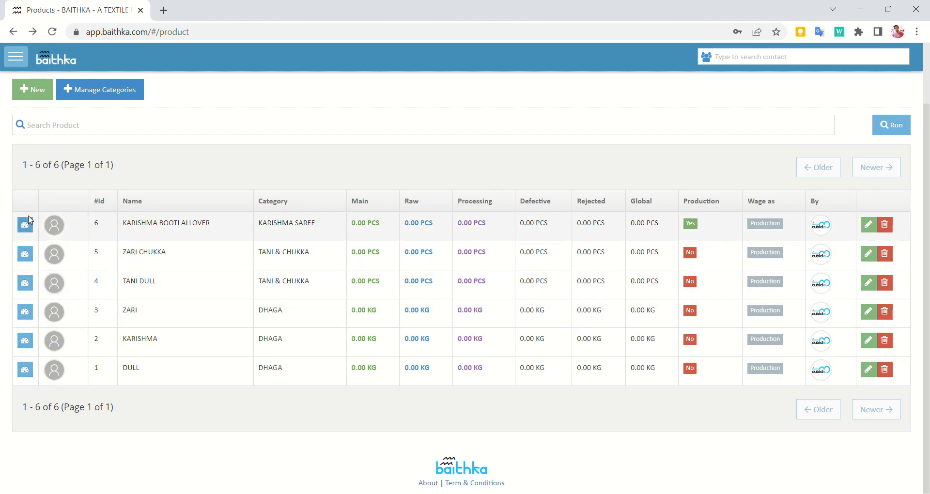
left_click(29, 286)
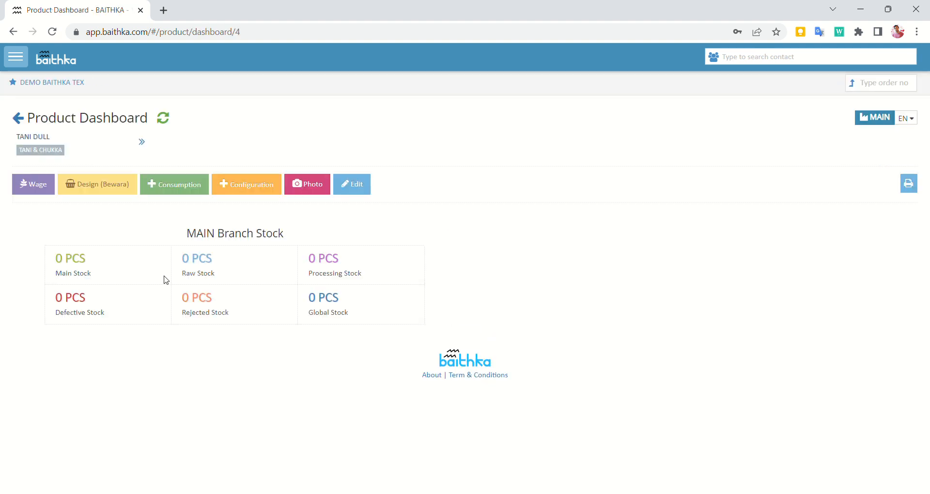
left_click(26, 192)
left_click(185, 191)
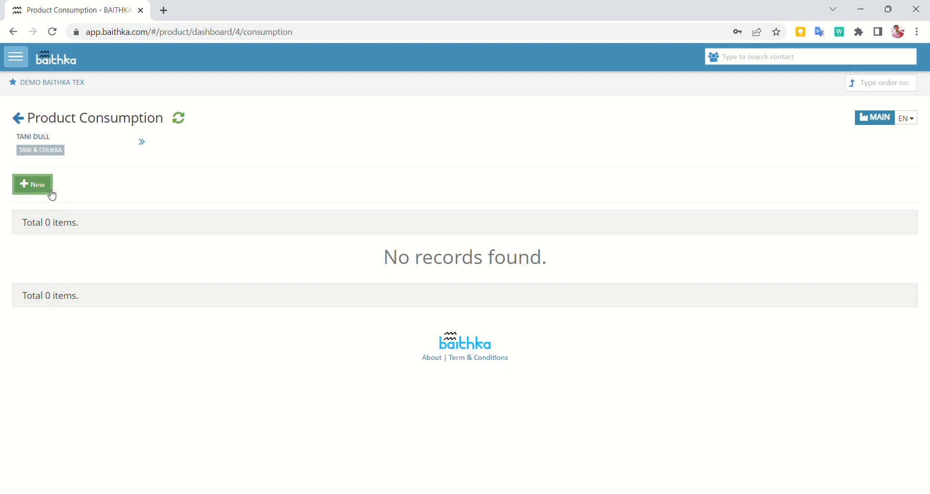
left_click(49, 191)
left_click(76, 200)
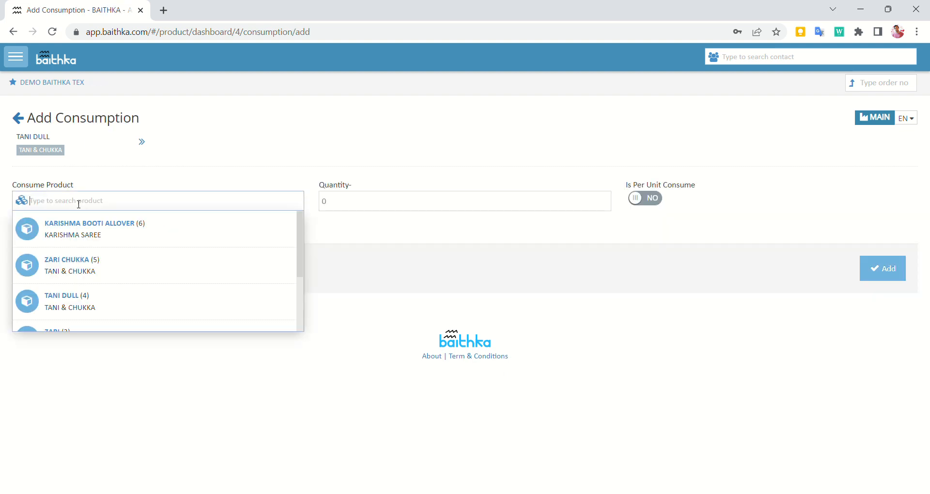
scroll(100, 257, "down", 1)
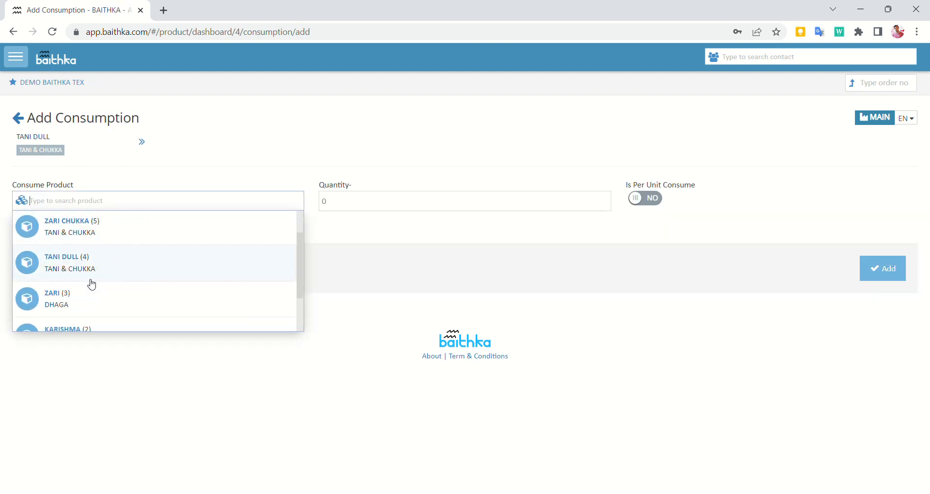
scroll(92, 281, "down", 1)
left_click(70, 321)
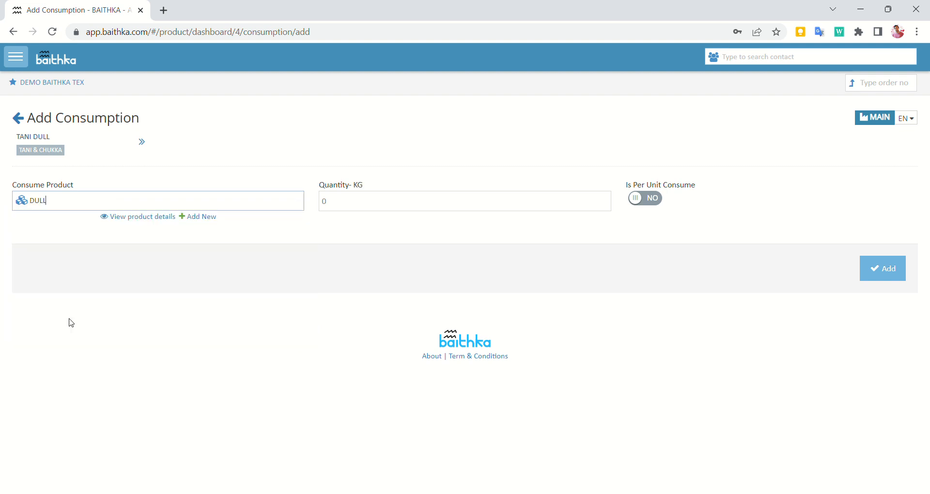
Set the DULL consumption to 12.500 KG with Is Per Unit Consume set to Yes, and add the entry.
left_click(341, 210)
key("BackSpace")
type("12.")
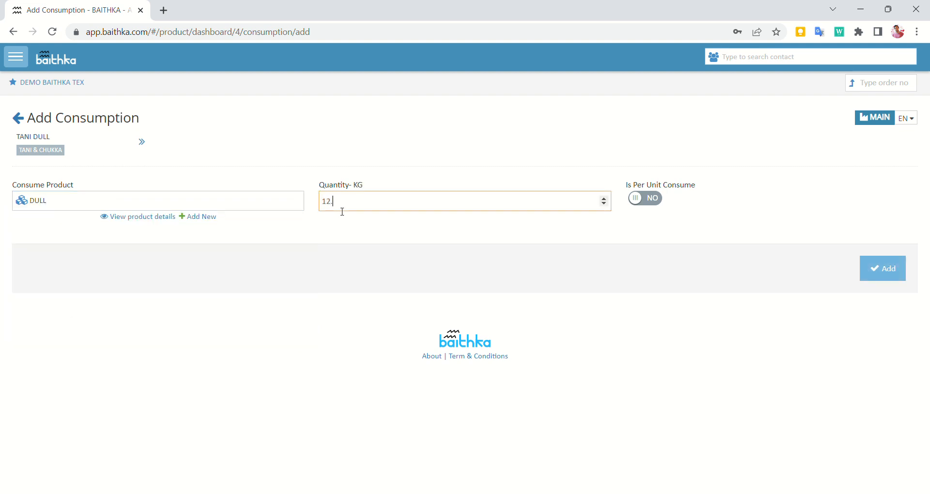
type("500")
left_click(656, 206)
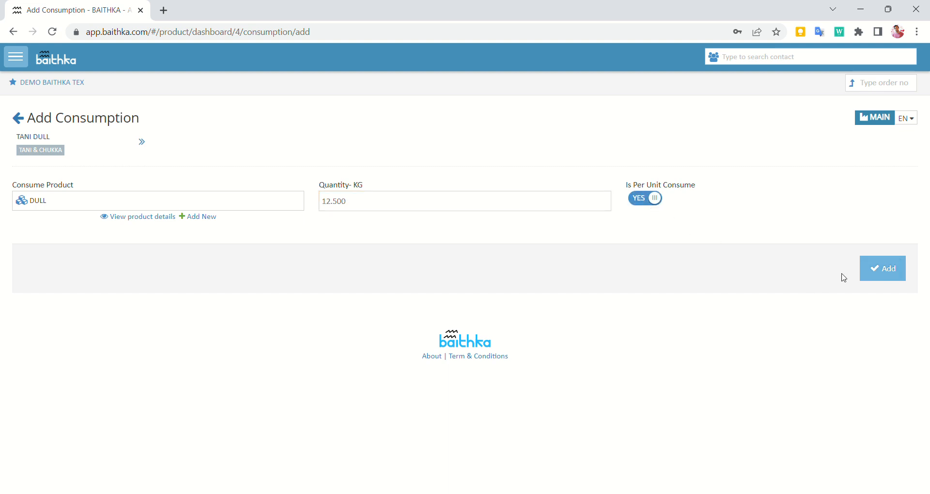
left_click(882, 281)
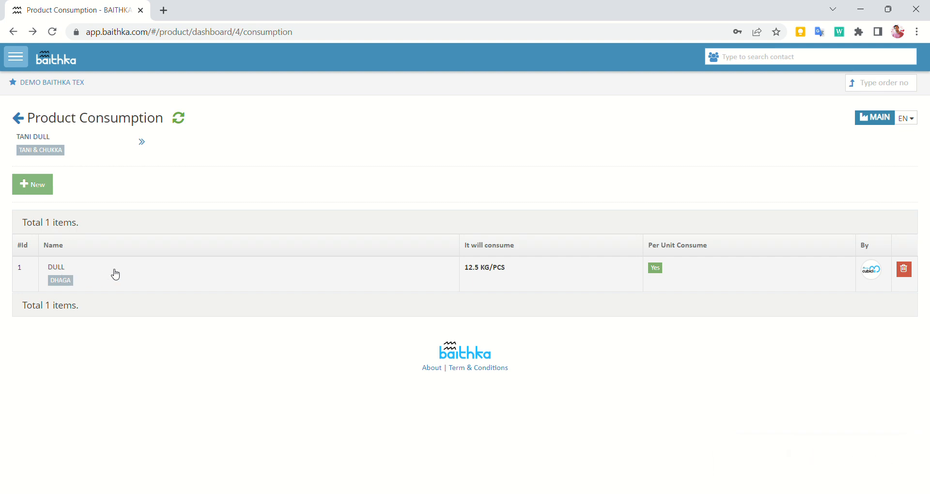
Review TANI DULL's editable product details and the main stock figure on its dashboard.
left_click(17, 118)
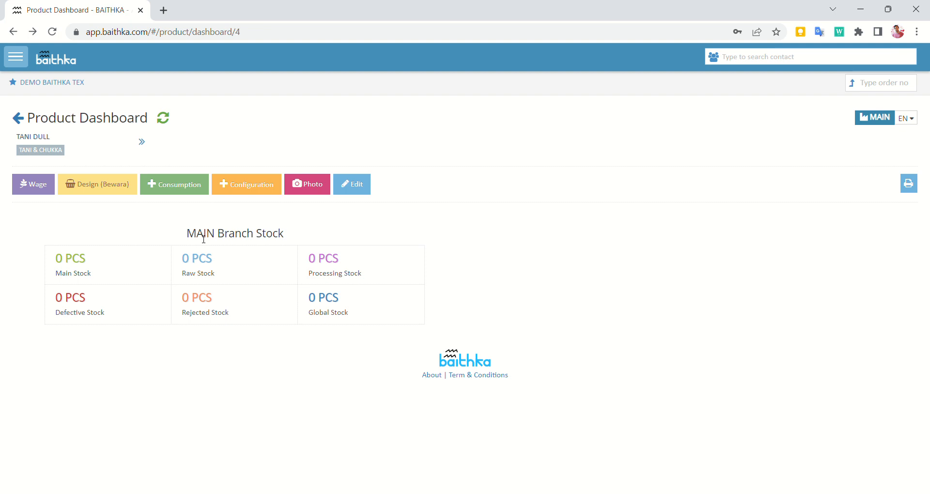
left_click(311, 187)
left_click(357, 189)
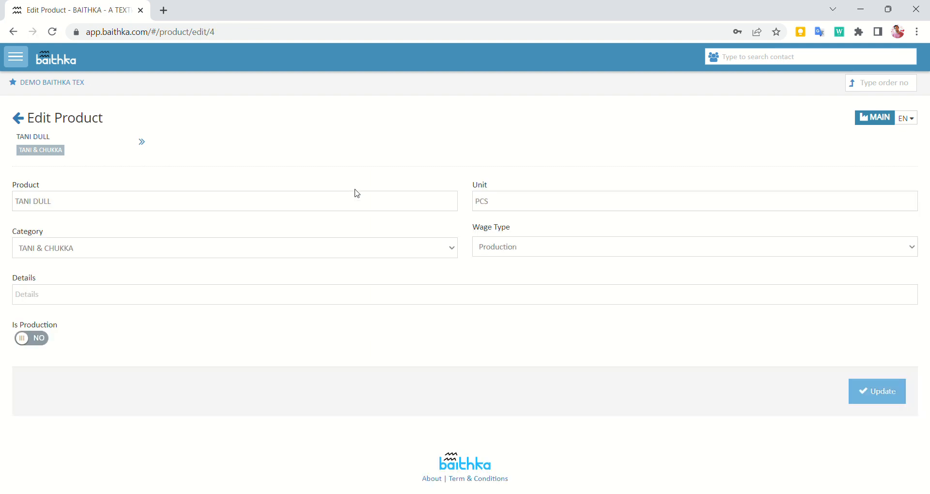
left_click(18, 118)
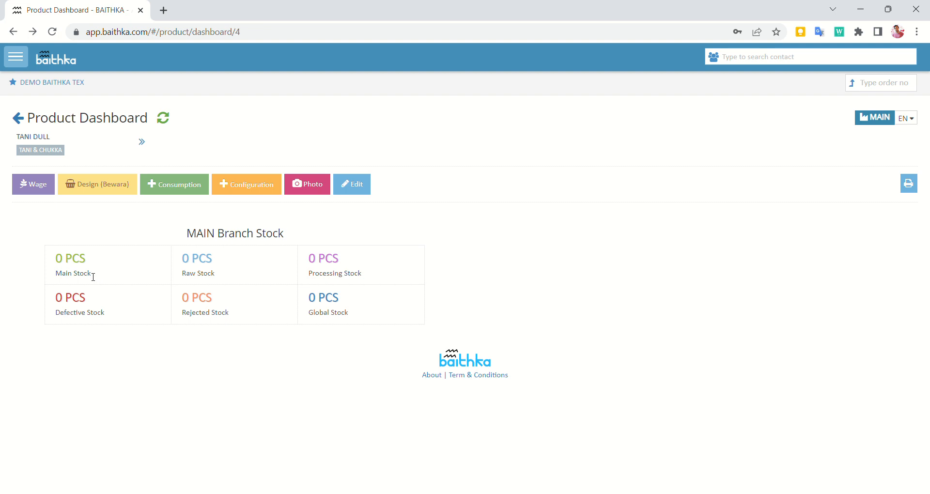
left_click_drag(99, 277, 53, 260)
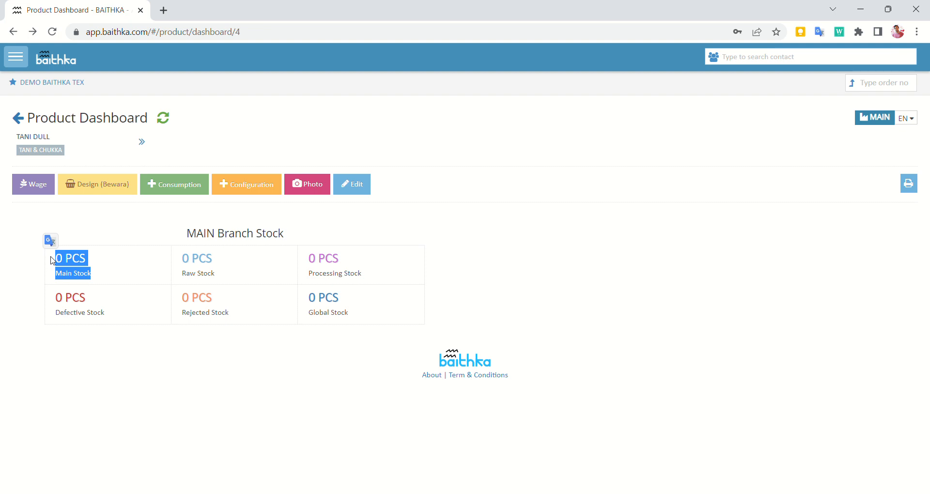
left_click(51, 264)
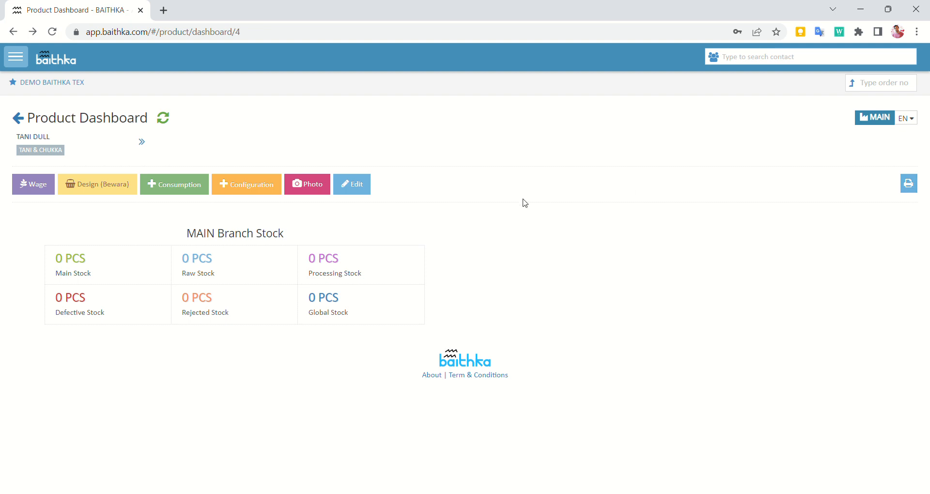
Start a new consumption entry for the ZARI CHUKKA product and choose ZARI as the consumed product.
left_click(18, 118)
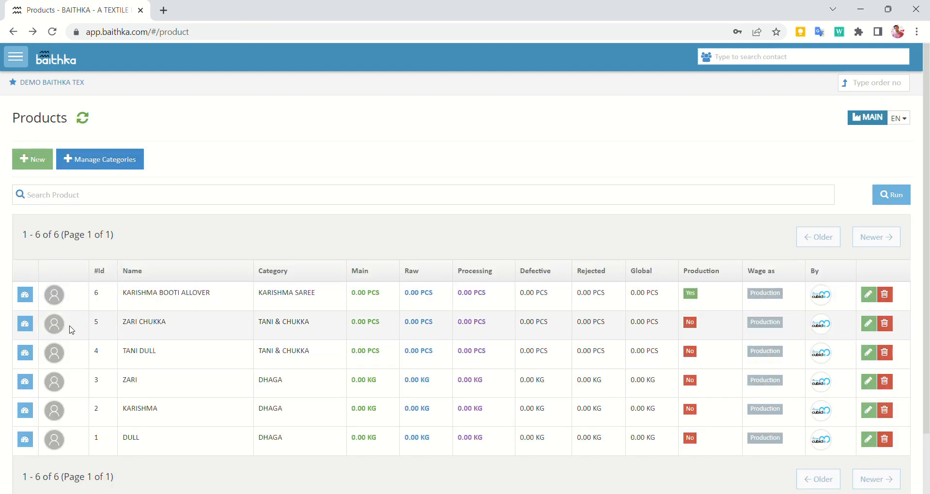
left_click(25, 325)
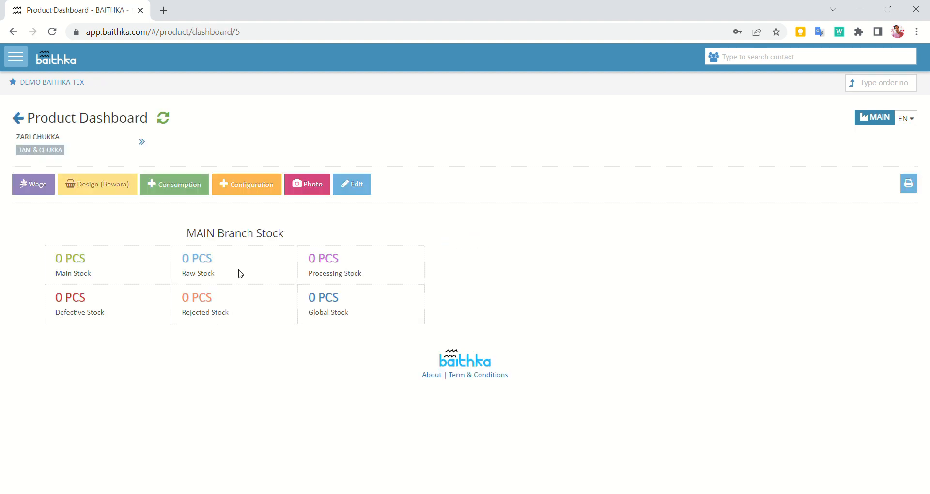
left_click(177, 191)
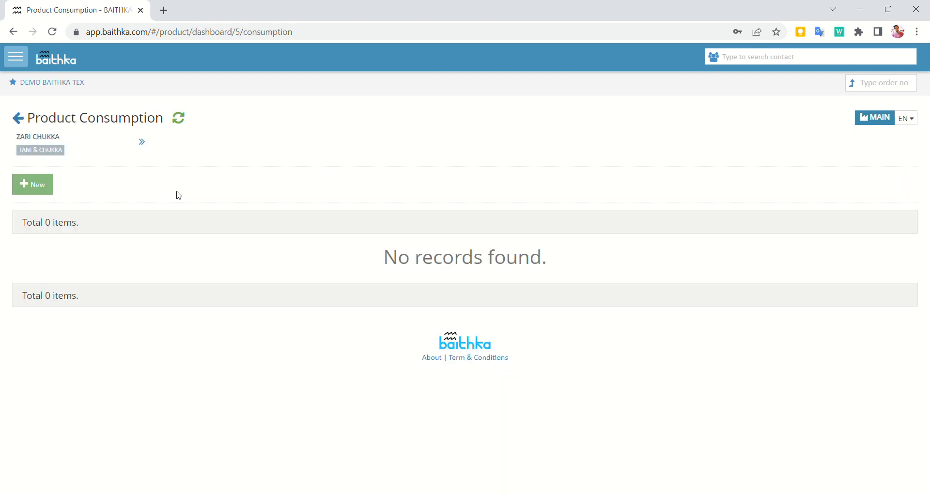
left_click(46, 188)
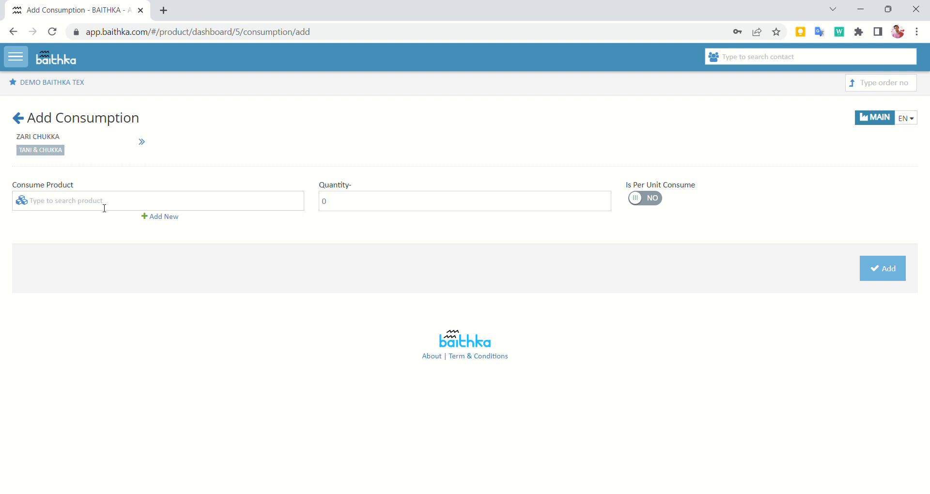
left_click(106, 209)
scroll(121, 271, "down", 2)
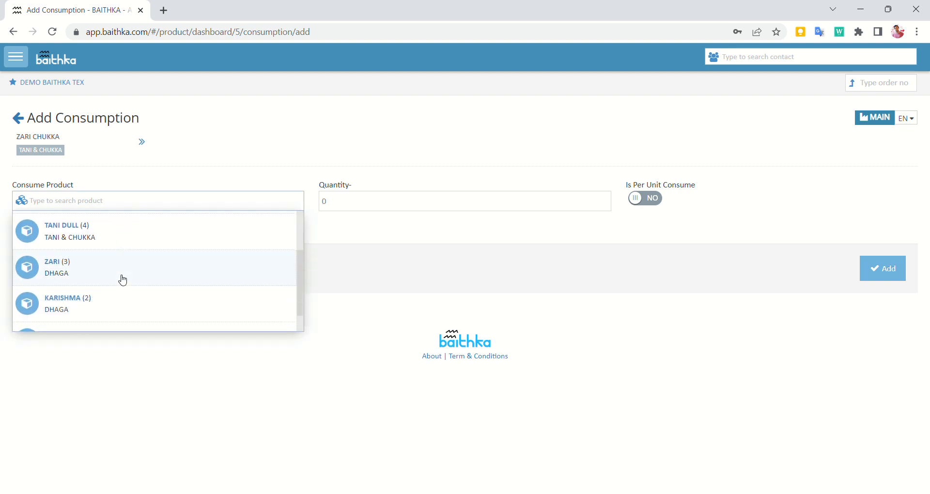
left_click(110, 276)
Set the ZARI consumption to 8.600 KG with Is Per Unit Consume set to Yes, and add the entry.
left_click(346, 209)
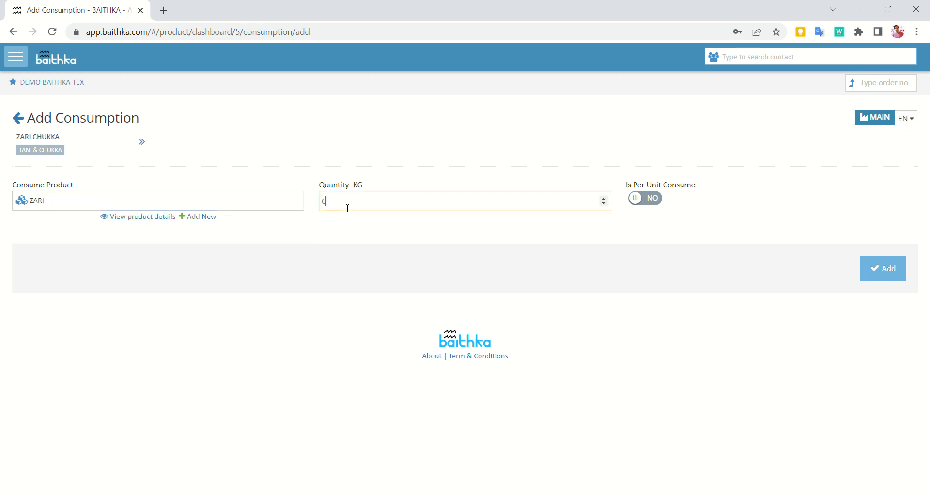
key("BackSpace")
type("8.600")
left_click(650, 207)
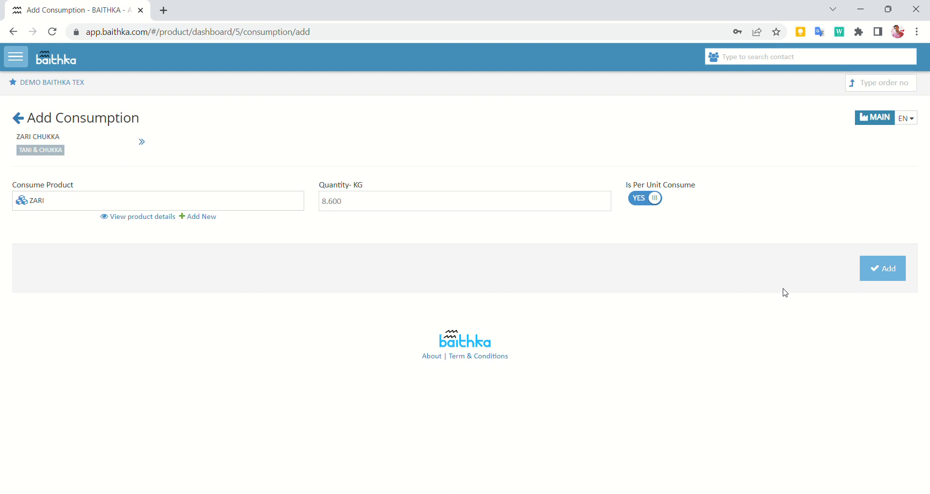
left_click(883, 276)
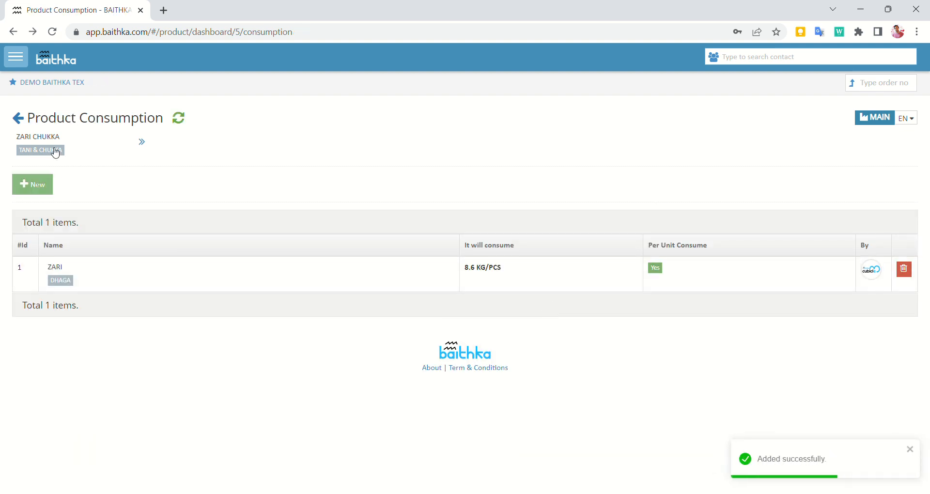
Return to the product list and open the consumption records of KARISHMA BOOTI ALLOVER.
left_click(22, 153)
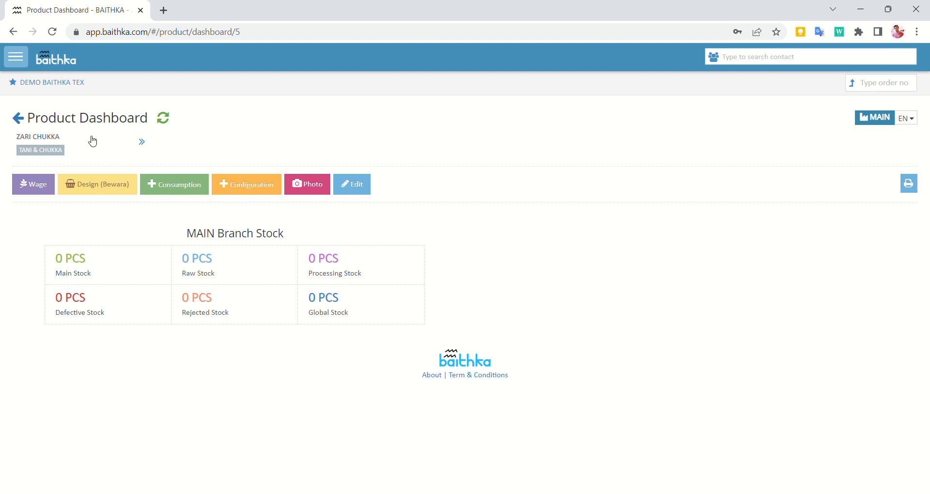
left_click(18, 118)
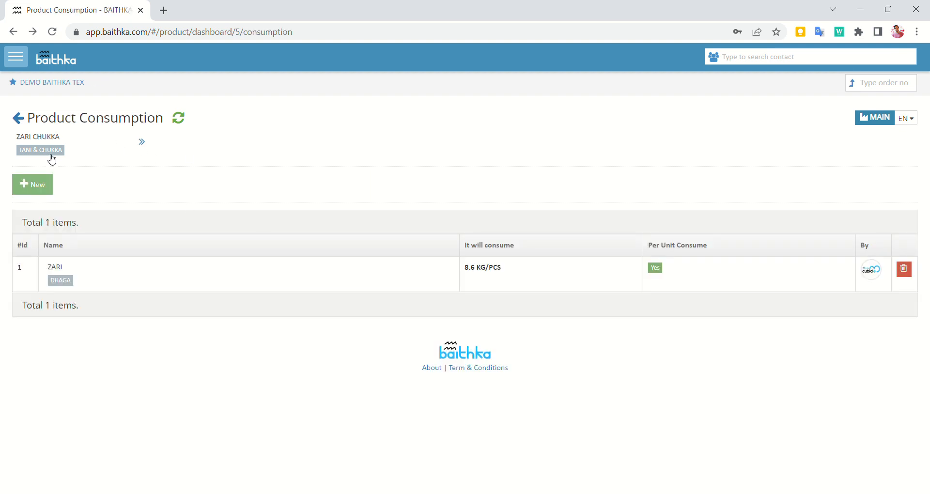
left_click(18, 120)
left_click(18, 120)
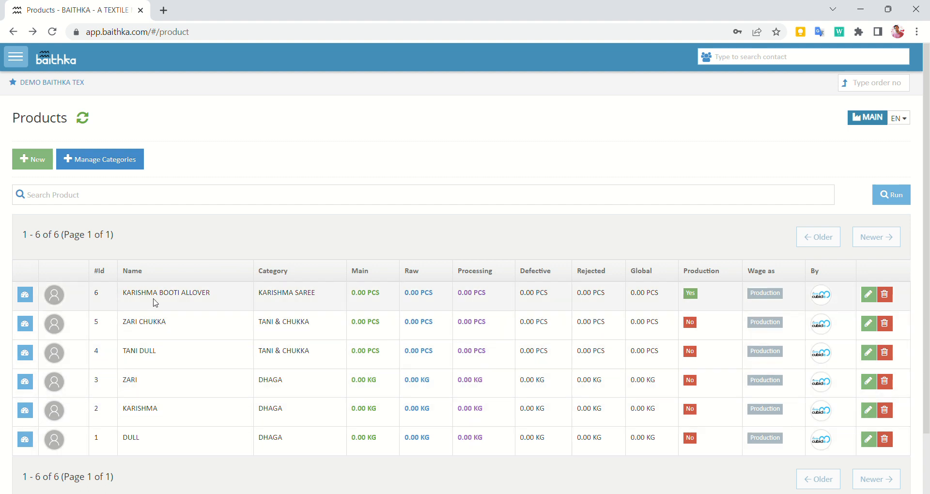
left_click(26, 296)
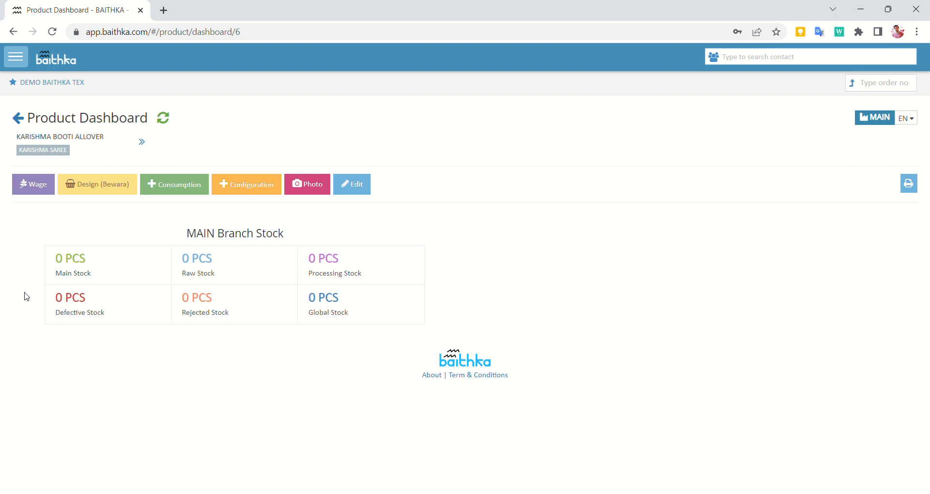
left_click(175, 189)
left_click(173, 195)
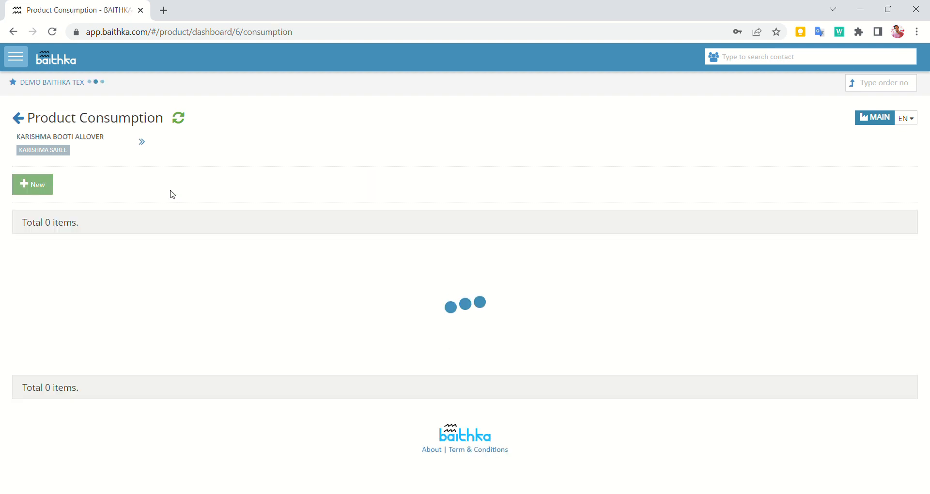
Start a new consumption entry for KARISHMA BOOTI ALLOVER and choose KARISHMA as the consumed product.
left_click(50, 186)
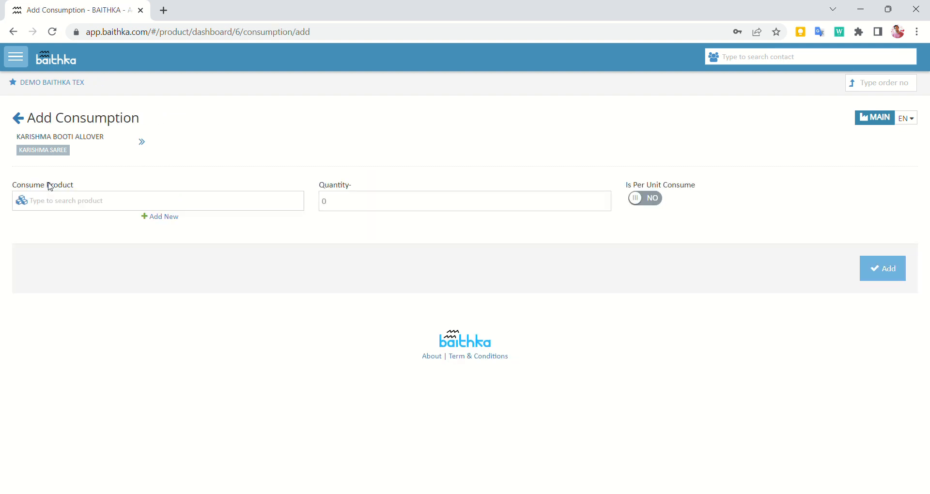
left_click(91, 202)
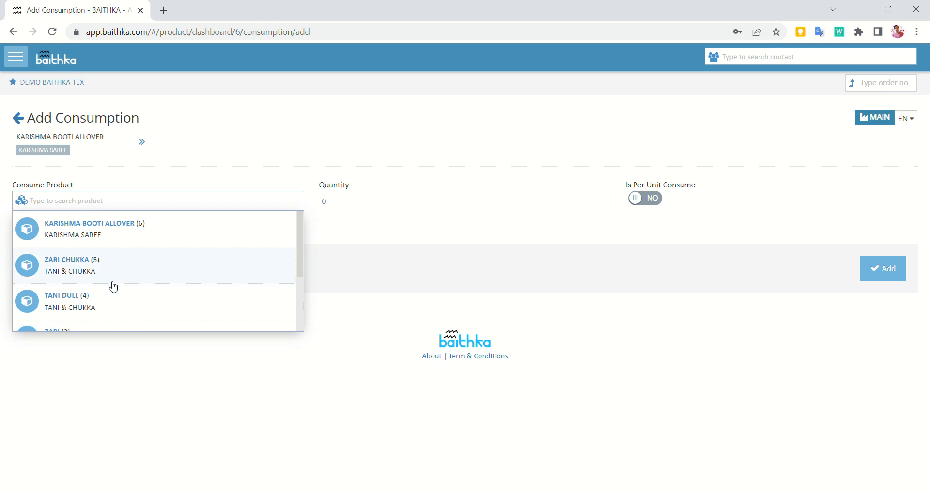
scroll(111, 285, "down", 3)
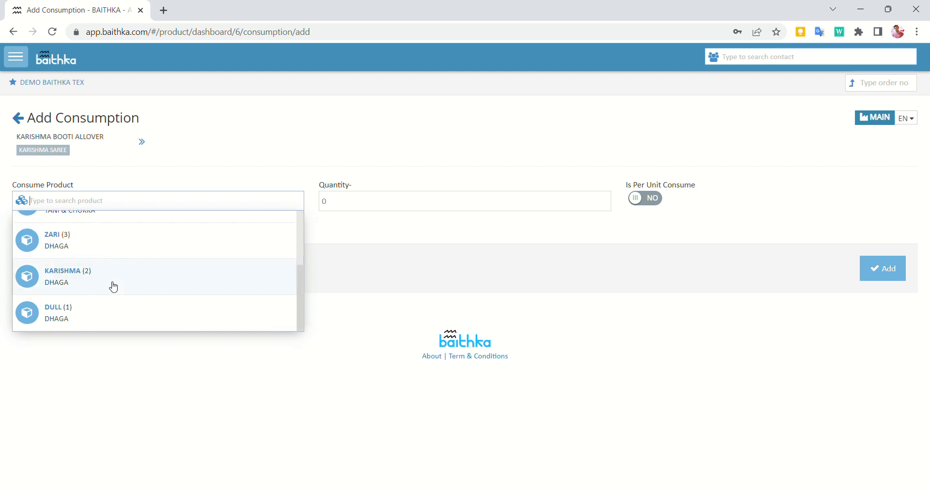
left_click(113, 287)
Set the KARISHMA consumption to 0.280 KG with Is Per Unit Consume set to Yes, and add the entry.
left_click(359, 207)
key("BackSpace")
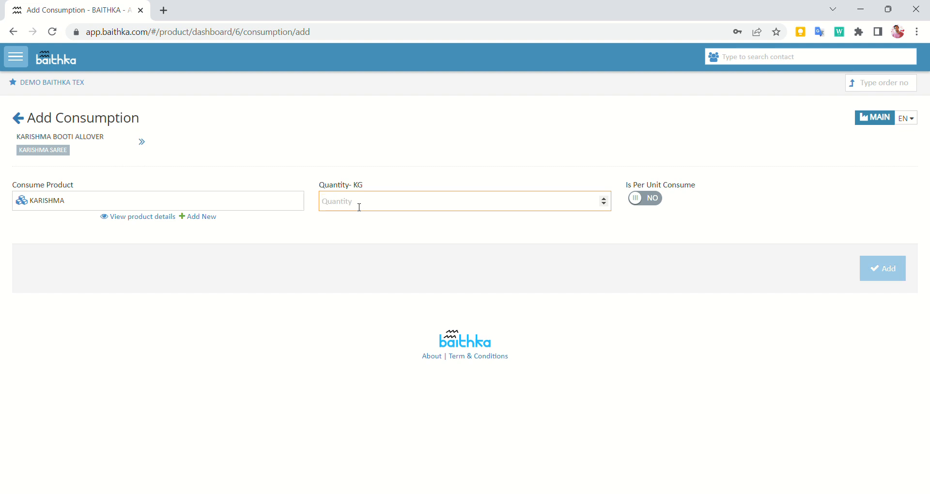
type("2")
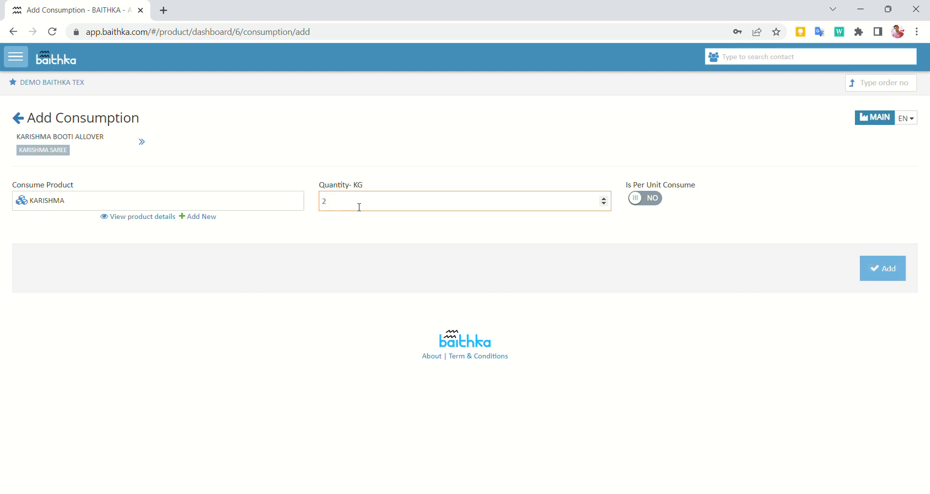
type(".280")
key("Left")
key("Left")
key("Left")
key("BackSpace")
type("0")
left_click(653, 202)
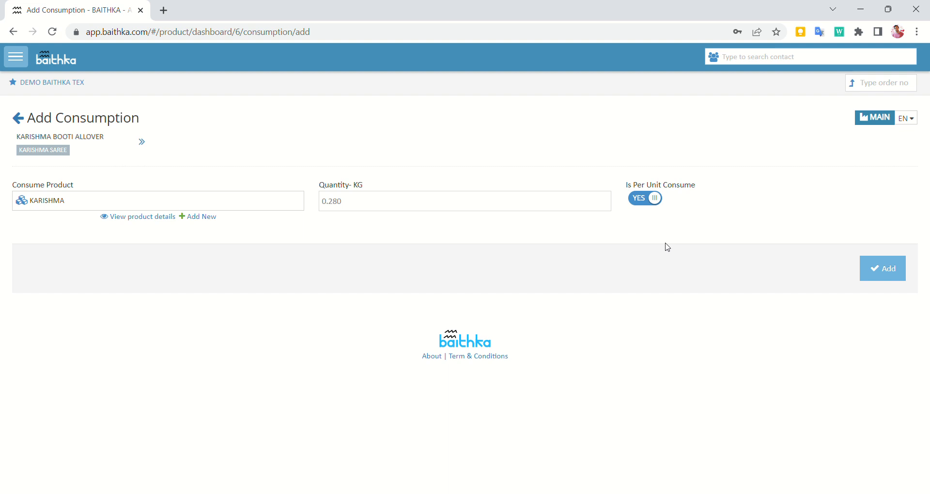
left_click(445, 208)
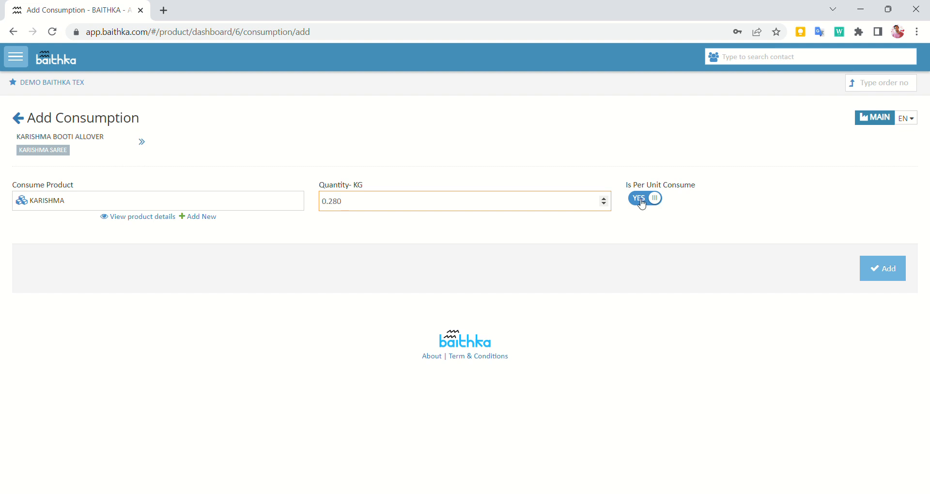
left_click(884, 271)
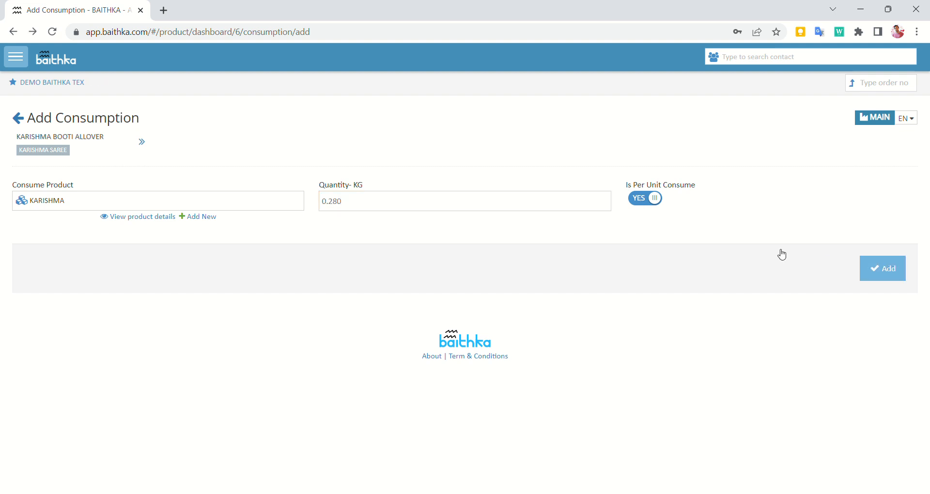
Add a second consumption entry for KARISHMA BOOTI ALLOVER with ZARI, quantity .80 KG and Is Per Unit Consume set to Yes.
left_click(34, 186)
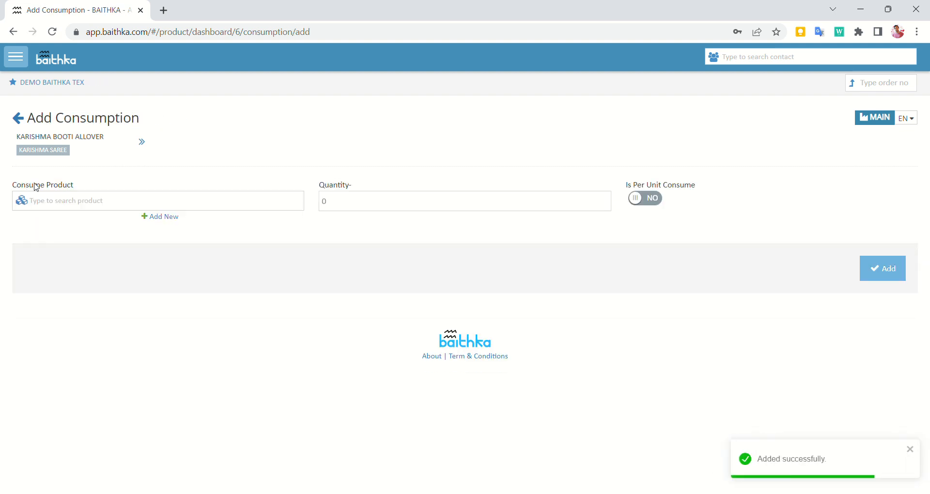
left_click(96, 203)
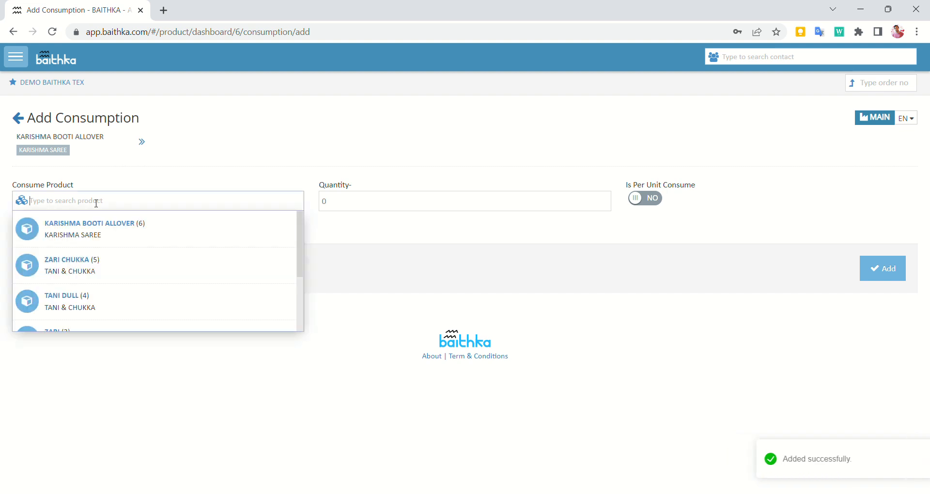
scroll(101, 301, "down", 3)
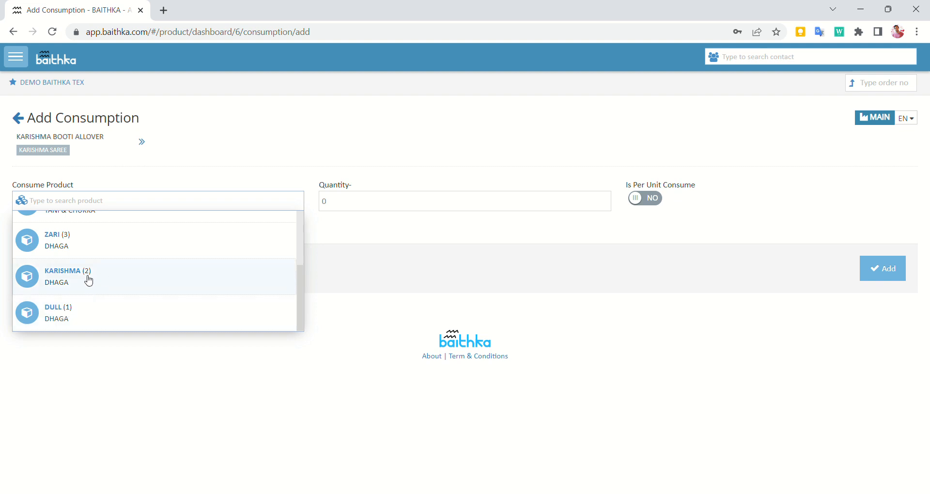
left_click(80, 245)
left_click(344, 206)
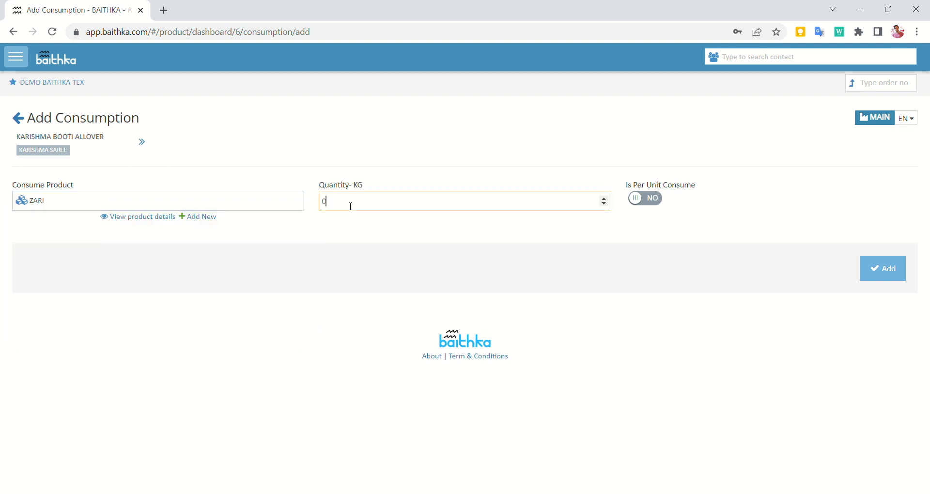
key("BackSpace")
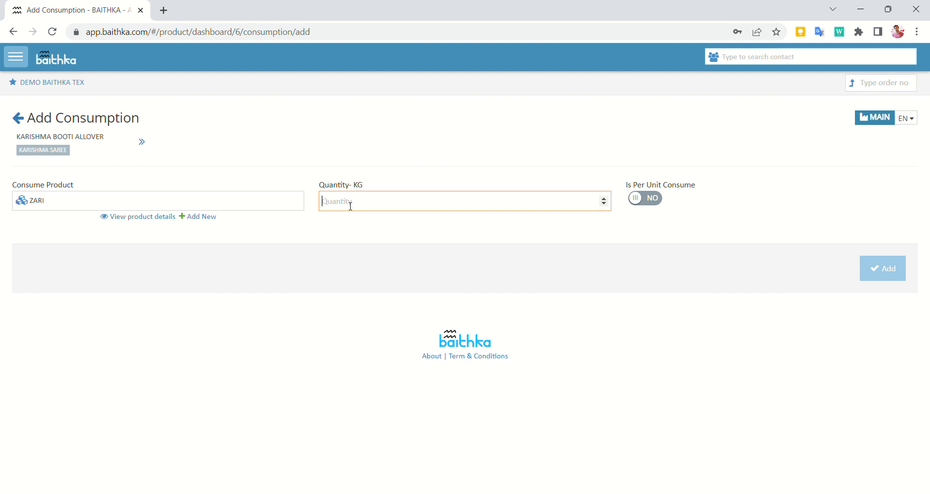
type(".80")
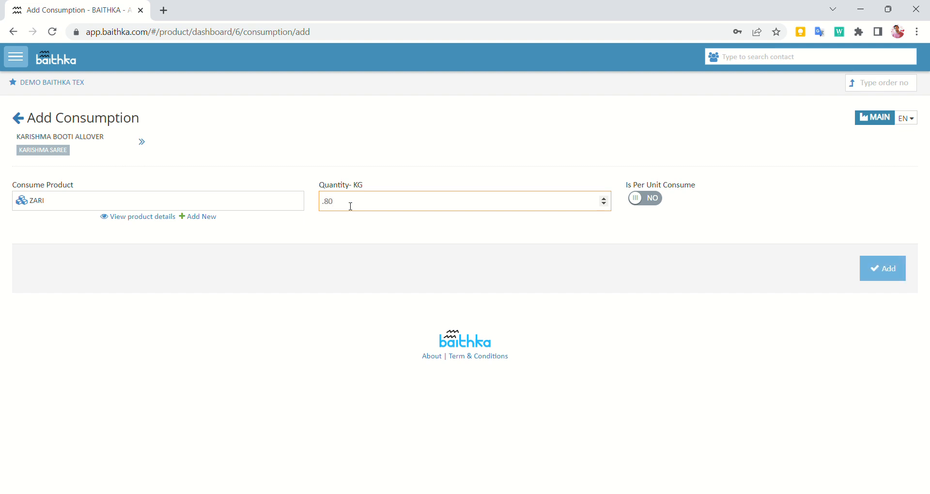
left_click(652, 200)
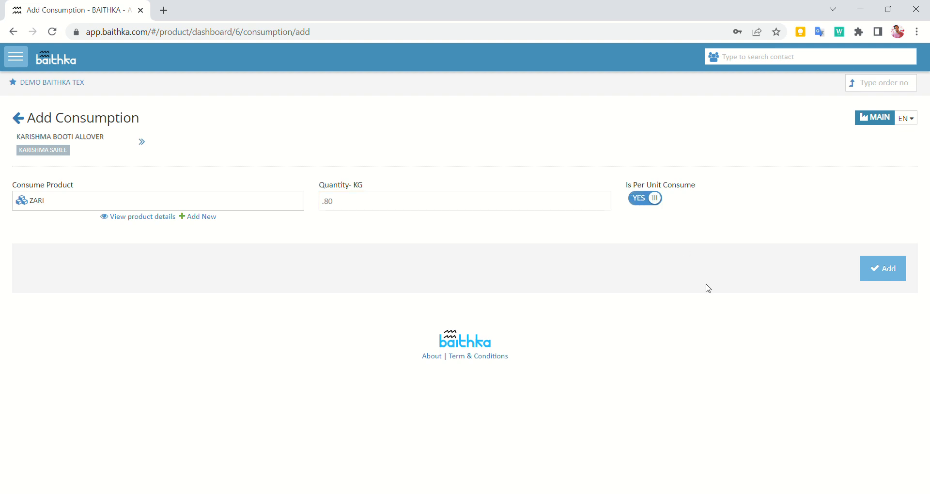
left_click(887, 270)
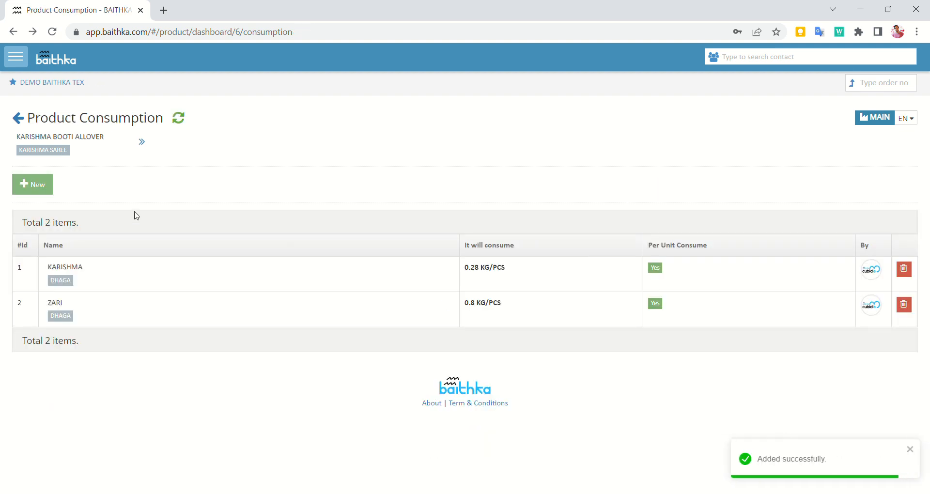
Add a ZARI CHUKKA consumption entry of 1 PCS to KARISHMA BOOTI ALLOVER, leaving Is Per Unit Consume at No.
left_click(49, 193)
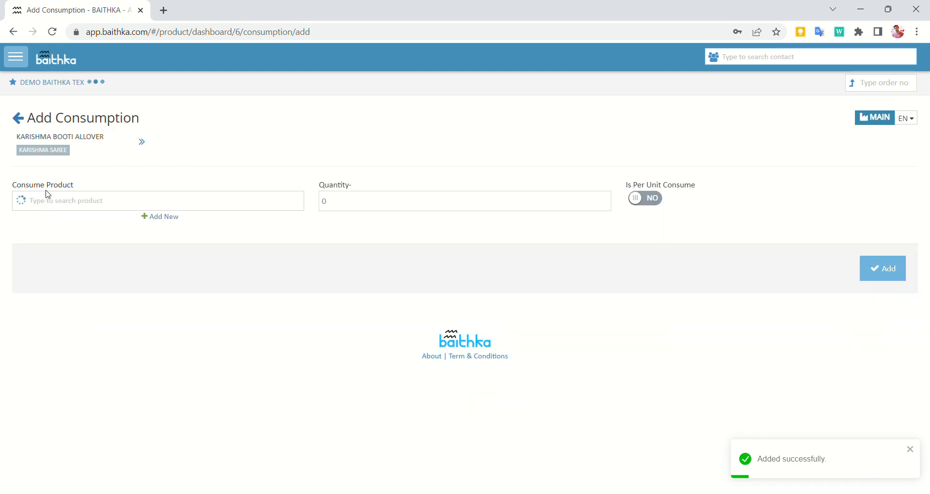
left_click(125, 208)
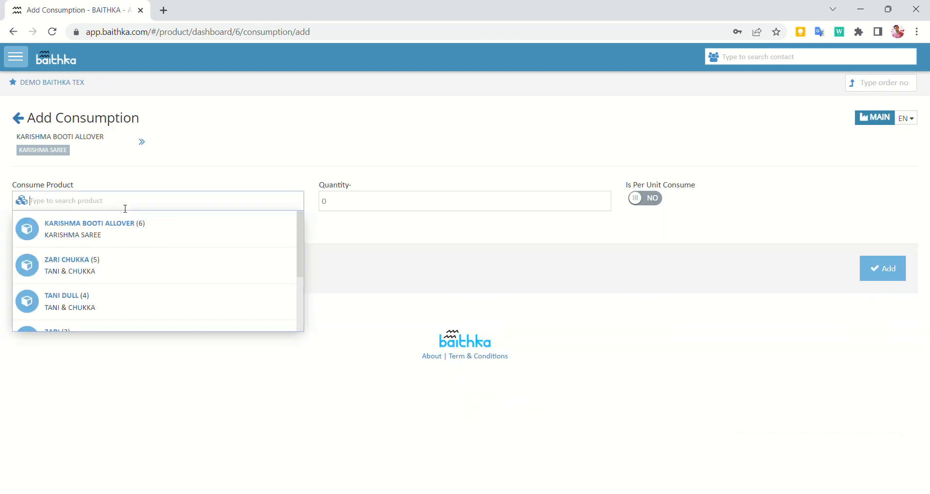
left_click(97, 268)
left_click(347, 205)
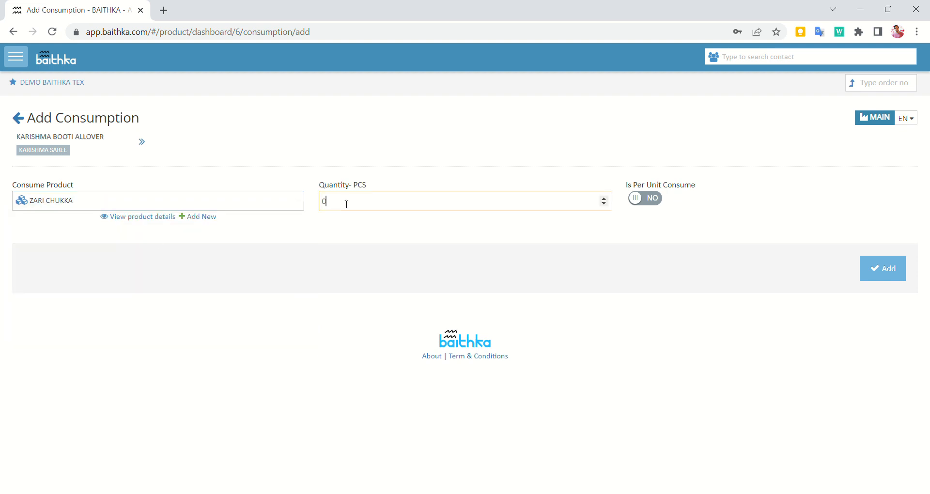
key("BackSpace")
type("1")
left_click(885, 272)
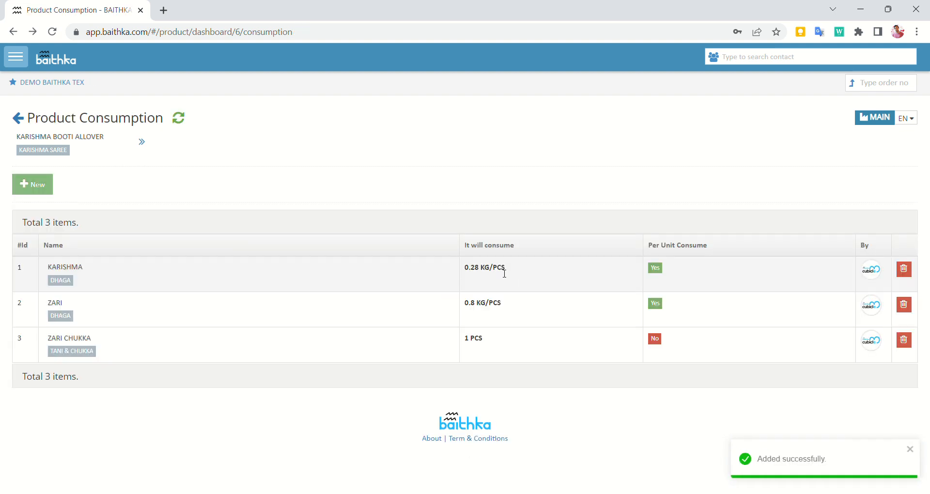
Add a TANI DULL consumption entry of 1 PCS to KARISHMA BOOTI ALLOVER, leaving Is Per Unit Consume at No.
left_click(33, 188)
left_click(99, 200)
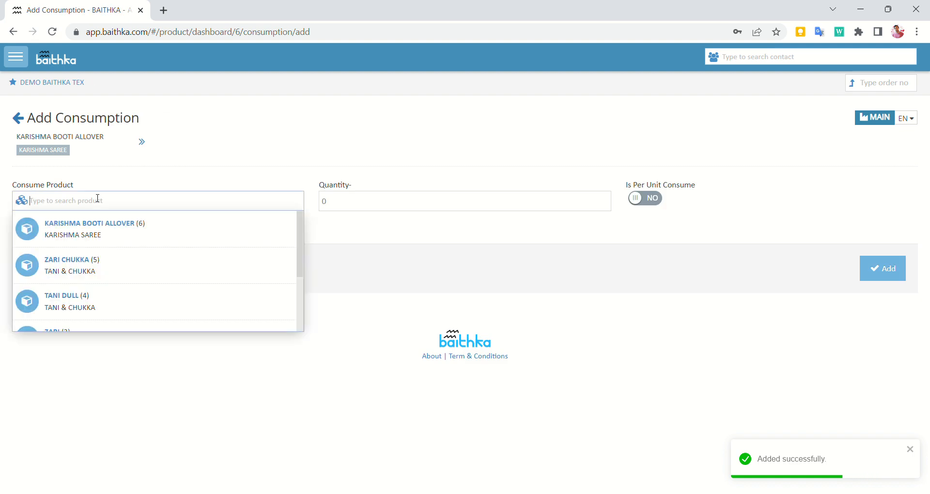
left_click(80, 293)
left_click(357, 210)
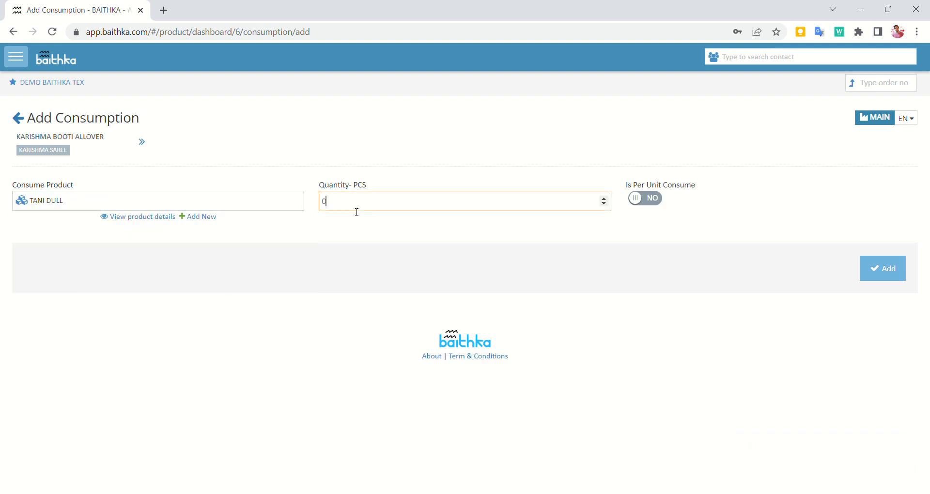
key("BackSpace")
type("1")
left_click(874, 273)
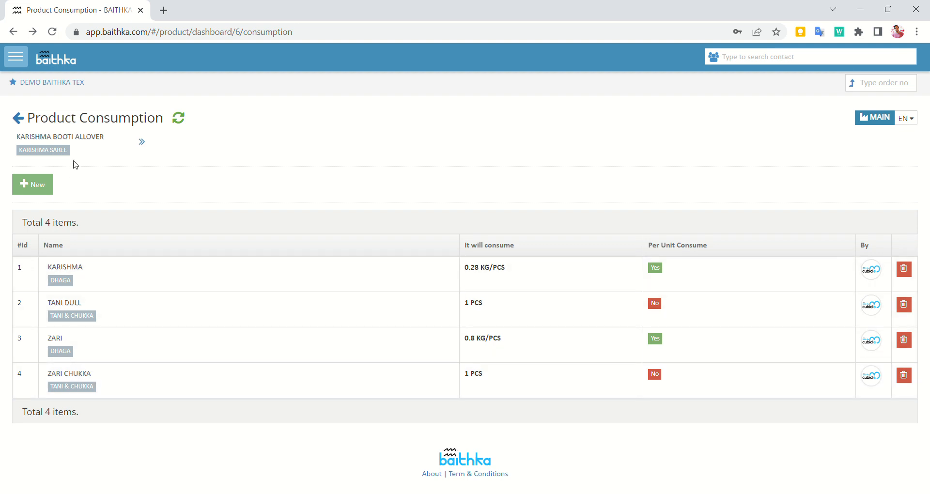
Leave the KARISHMA BOOTI ALLOVER consumption records and review the full product list.
left_click(18, 118)
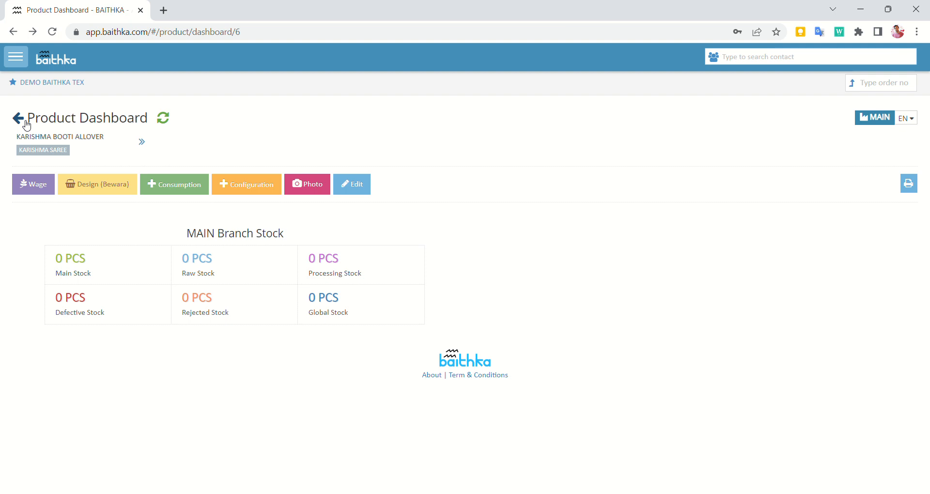
left_click(27, 61)
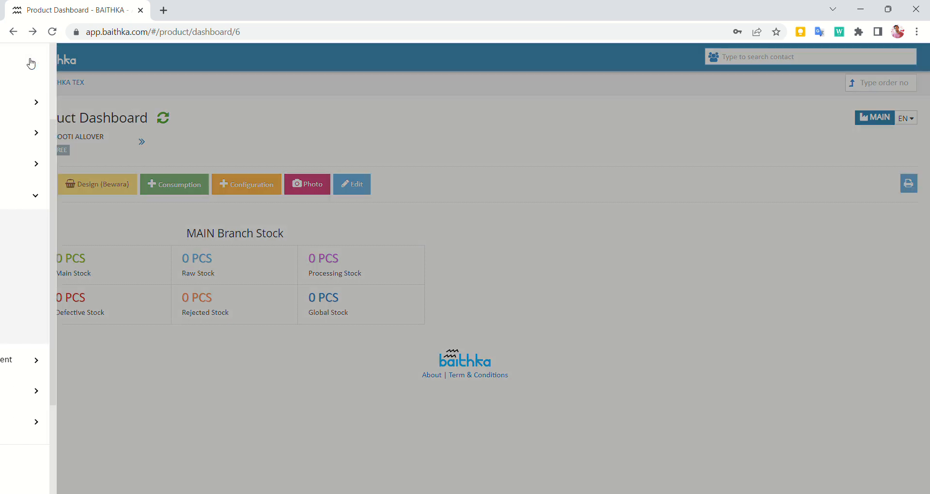
left_click(70, 252)
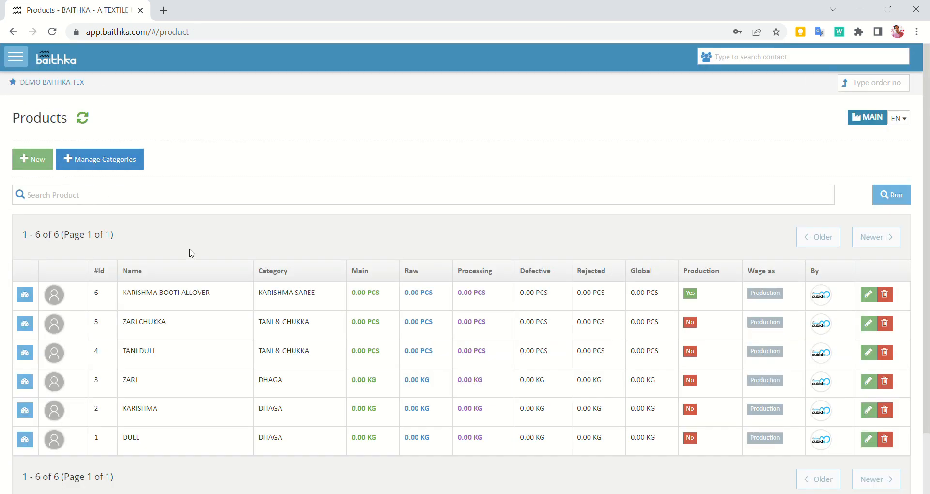
scroll(191, 253, "down", 2)
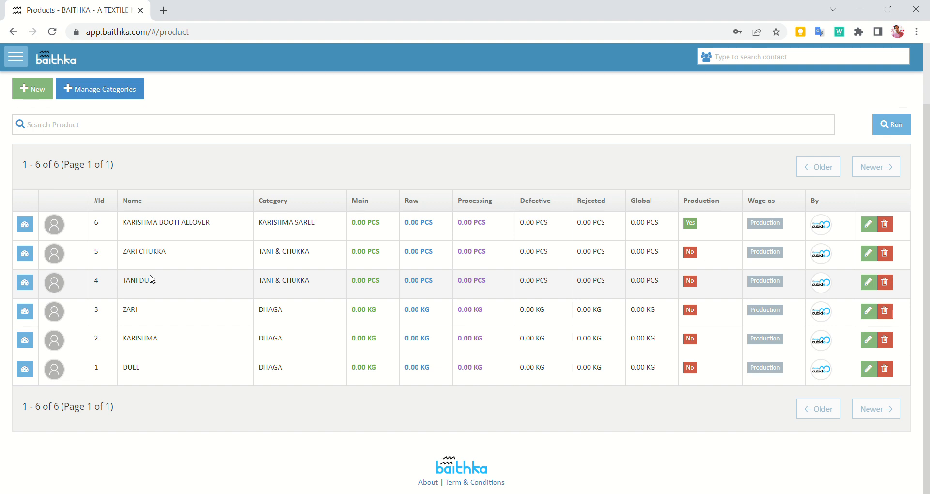
scroll(227, 283, "up", 2)
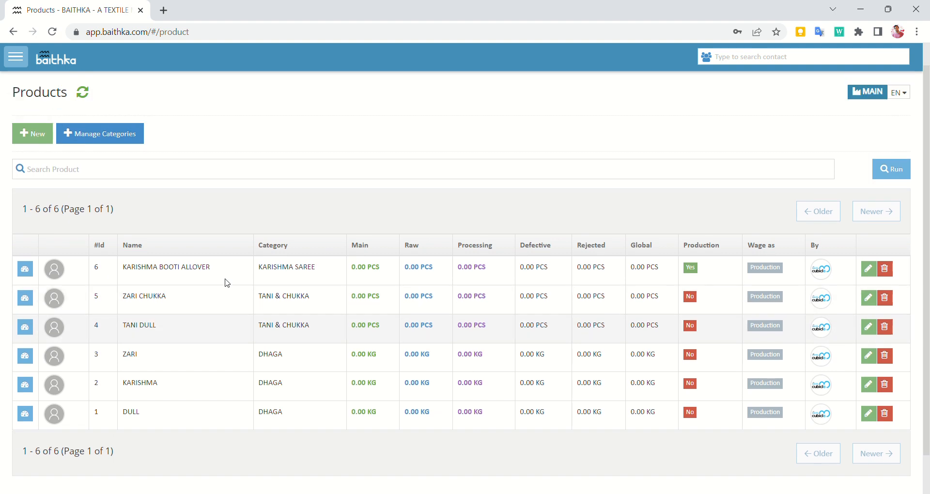